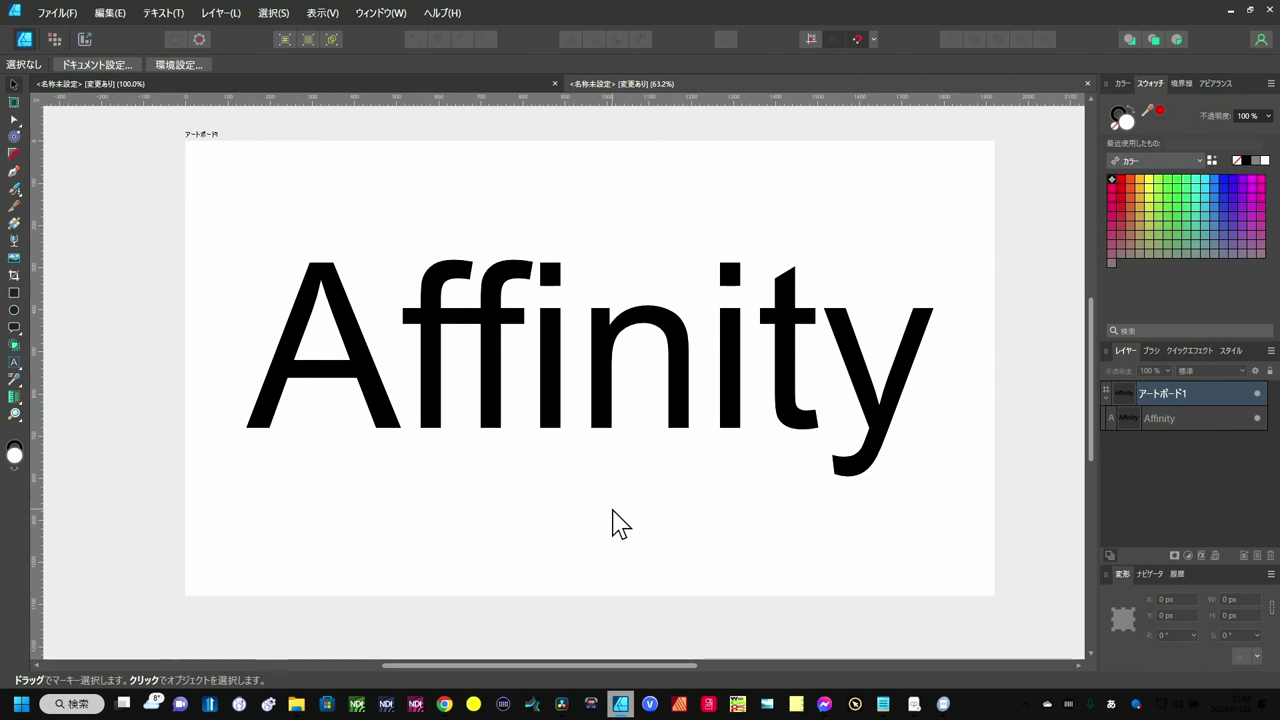
Select the large black 'Affinity' text on the artboard with the Move Tool
left_click(407, 403)
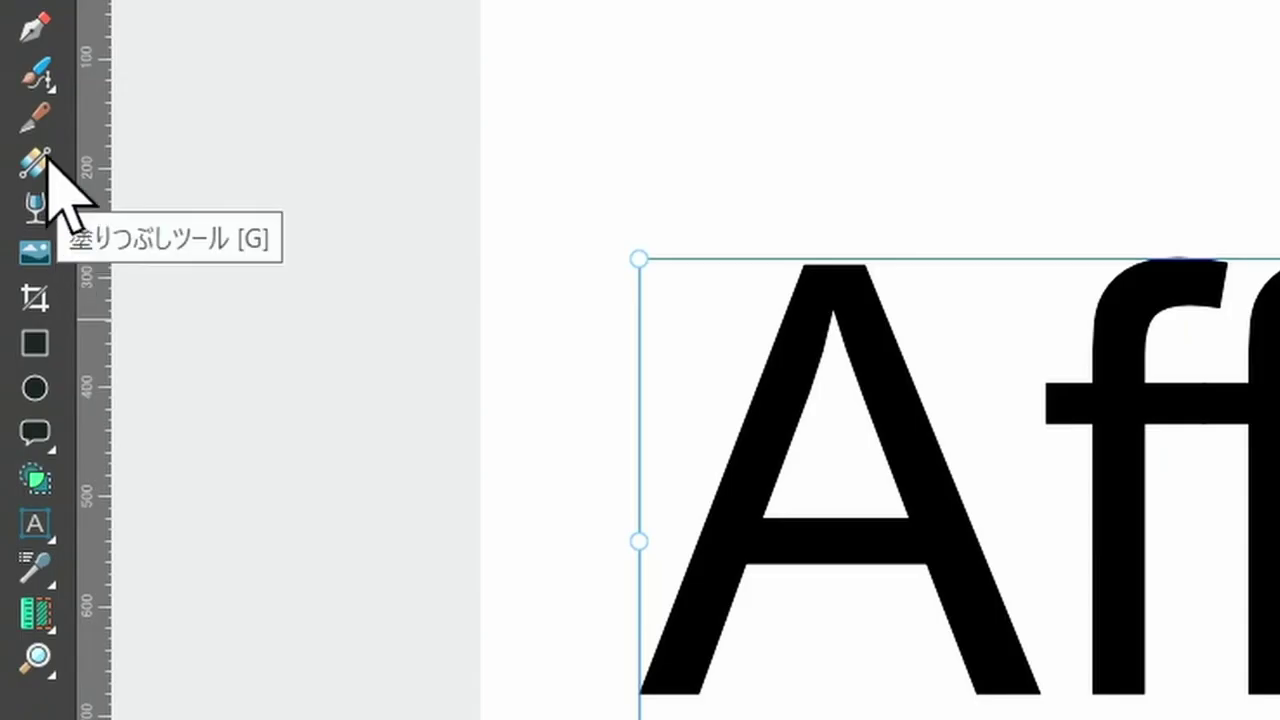
Apply a linear fill gradient across the Affinity text from A to y, with its gradient editor showing
left_click(46, 162)
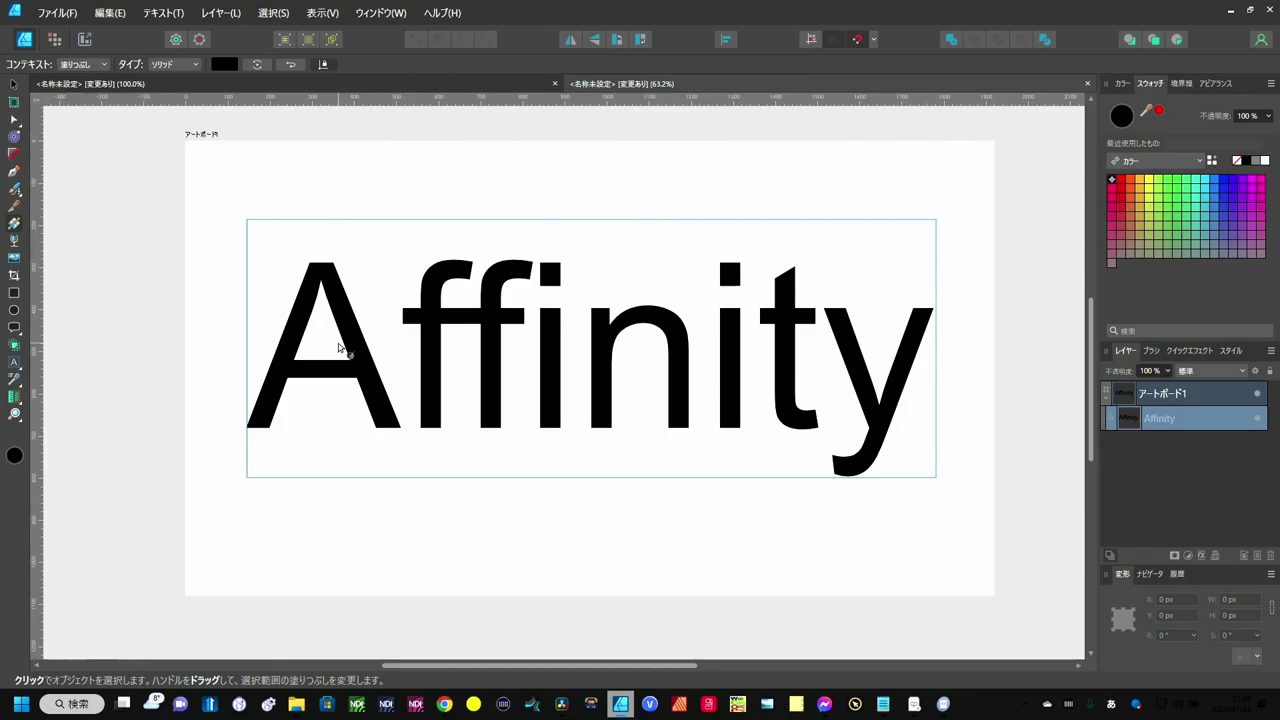
left_click_drag(324, 343, 872, 344)
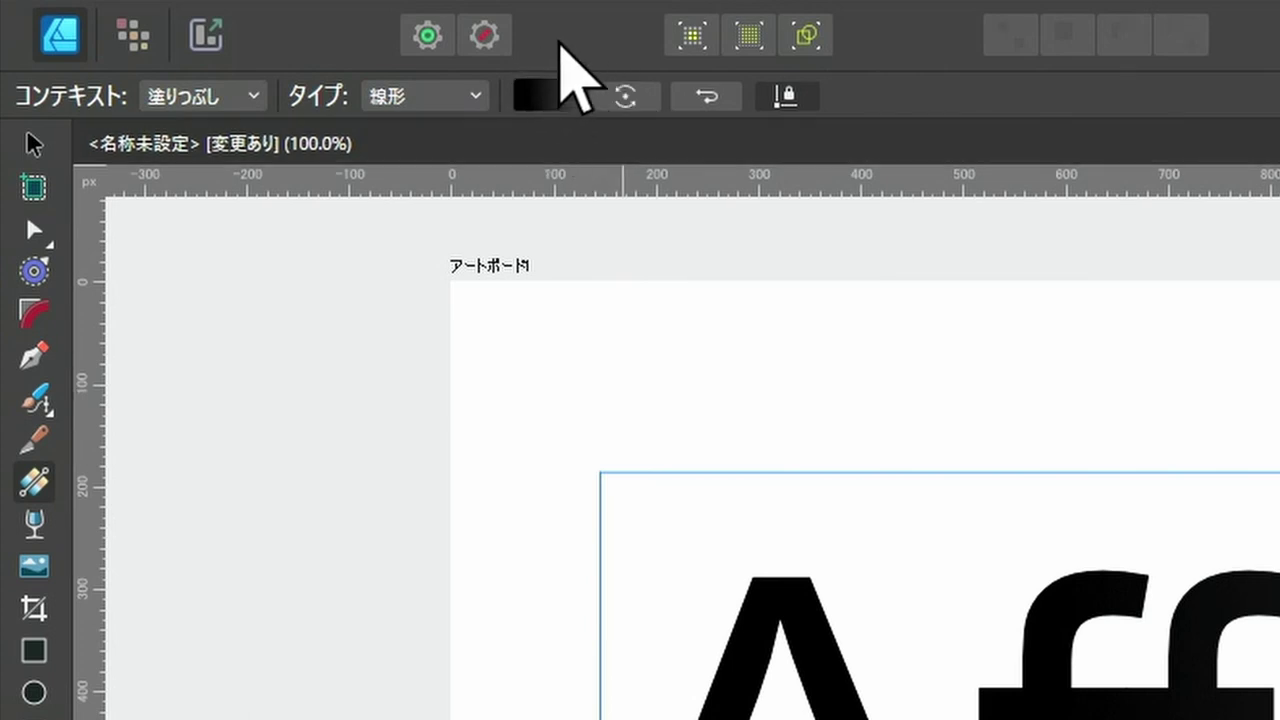
left_click(568, 95)
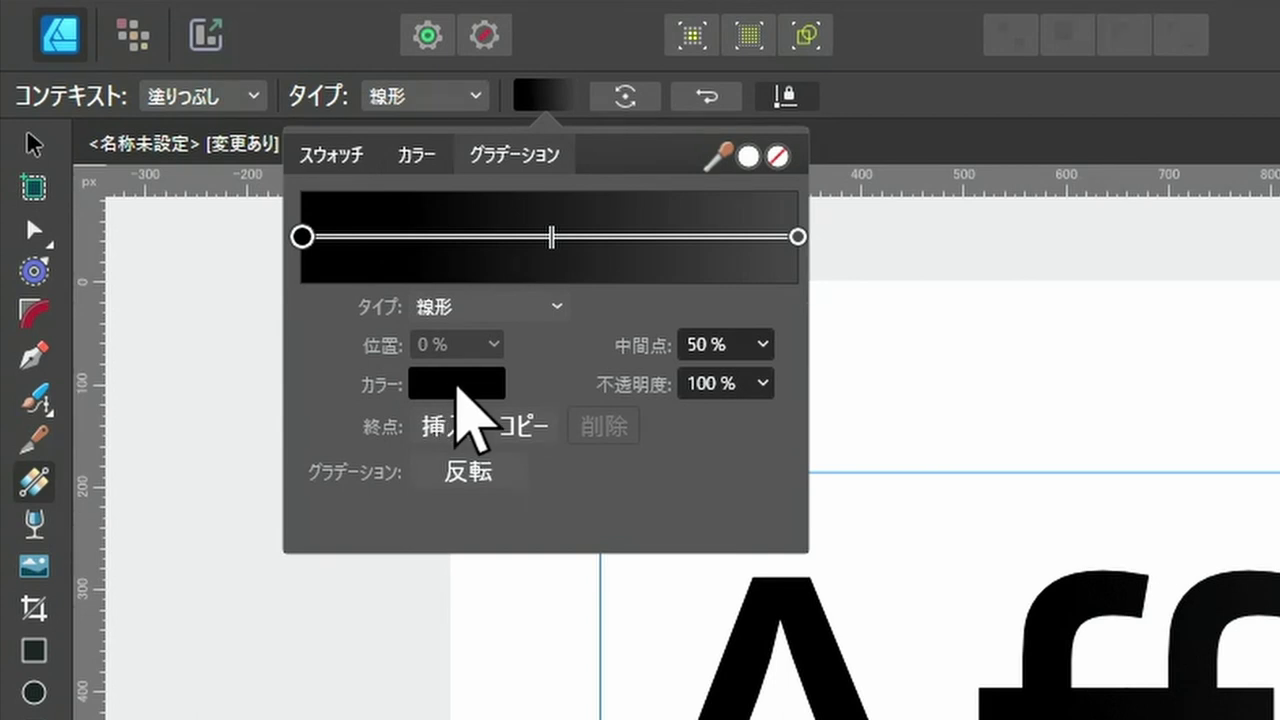
Set the gradient's start stop to orange (C0 M82 Y93 K0) using CMYK sliders
left_click(458, 390)
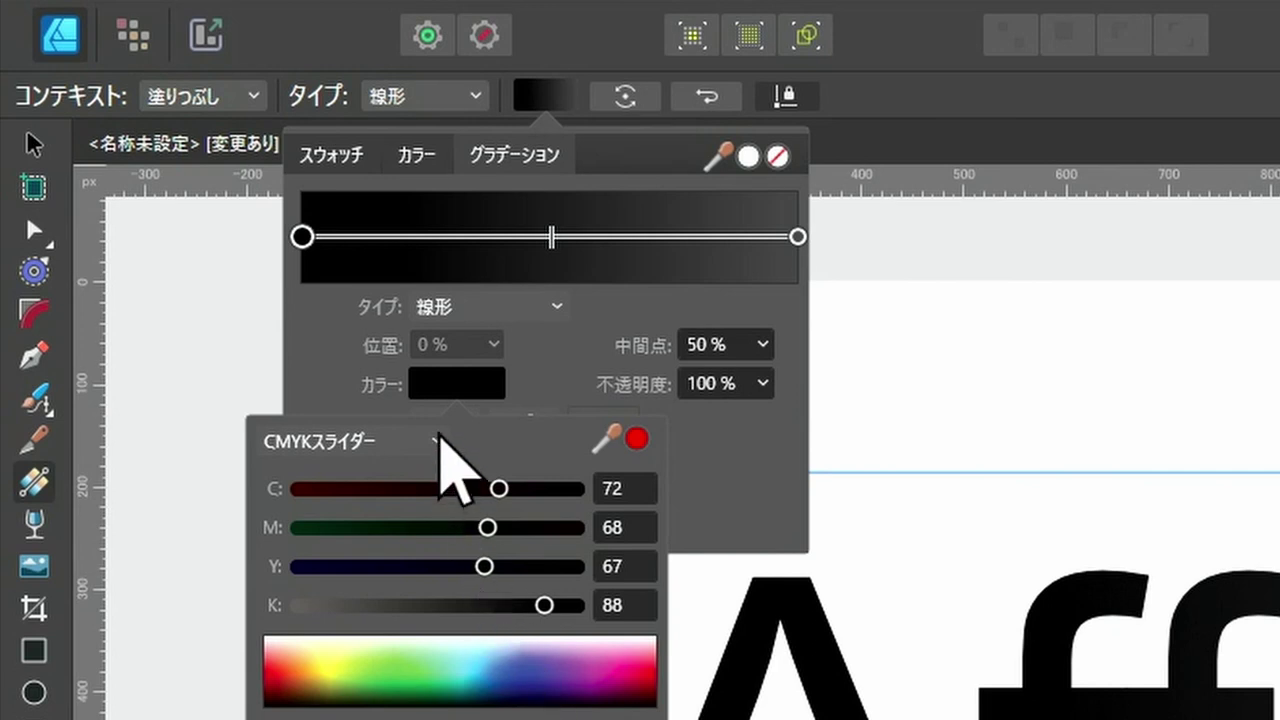
left_click(438, 443)
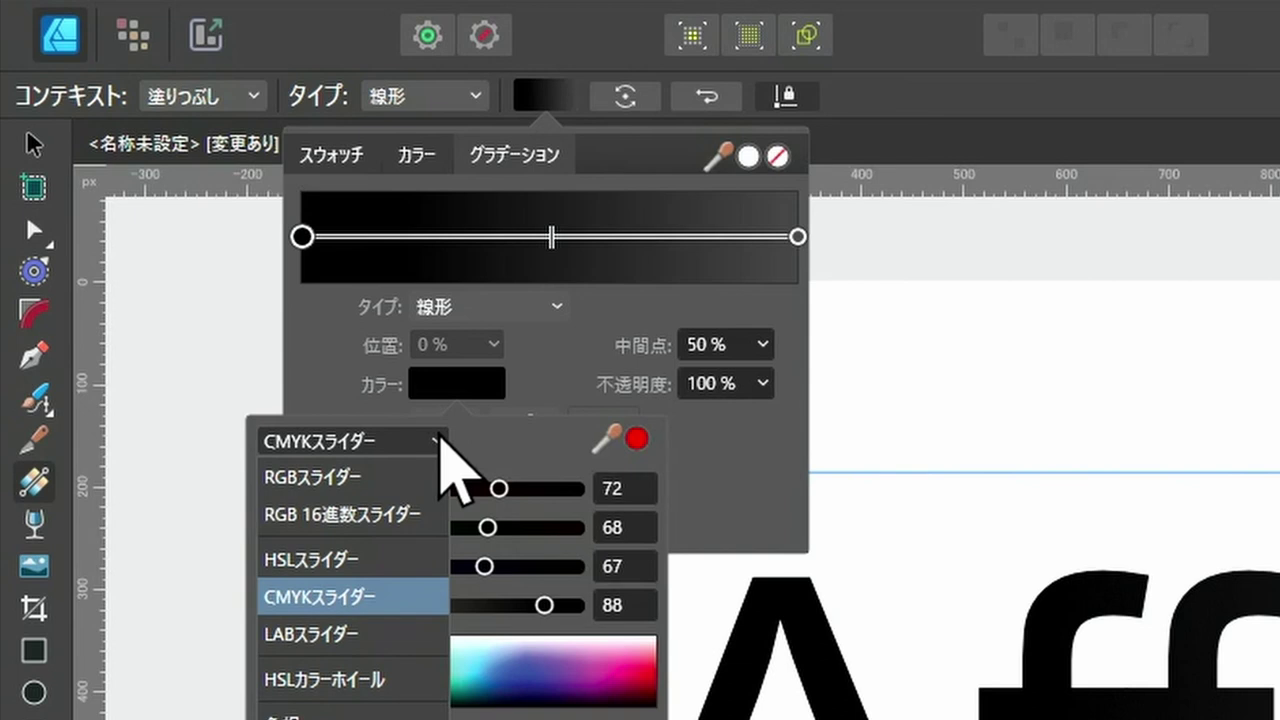
left_click(415, 559)
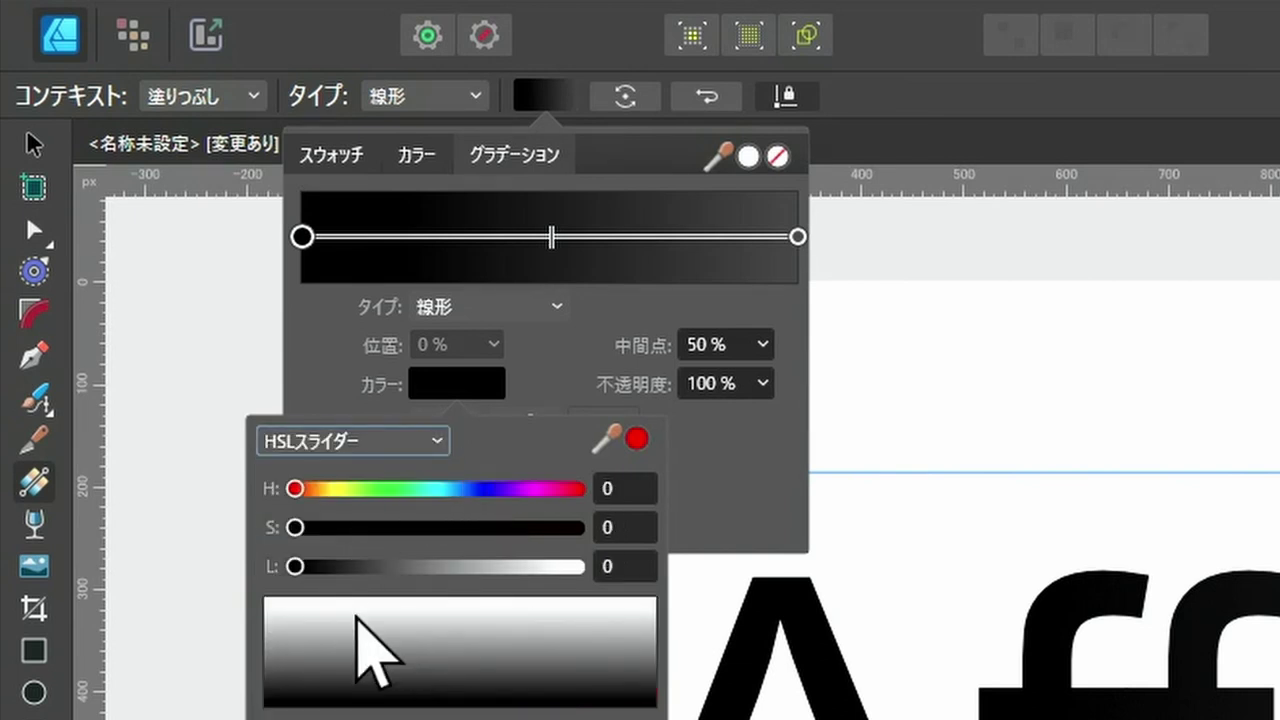
left_click(435, 440)
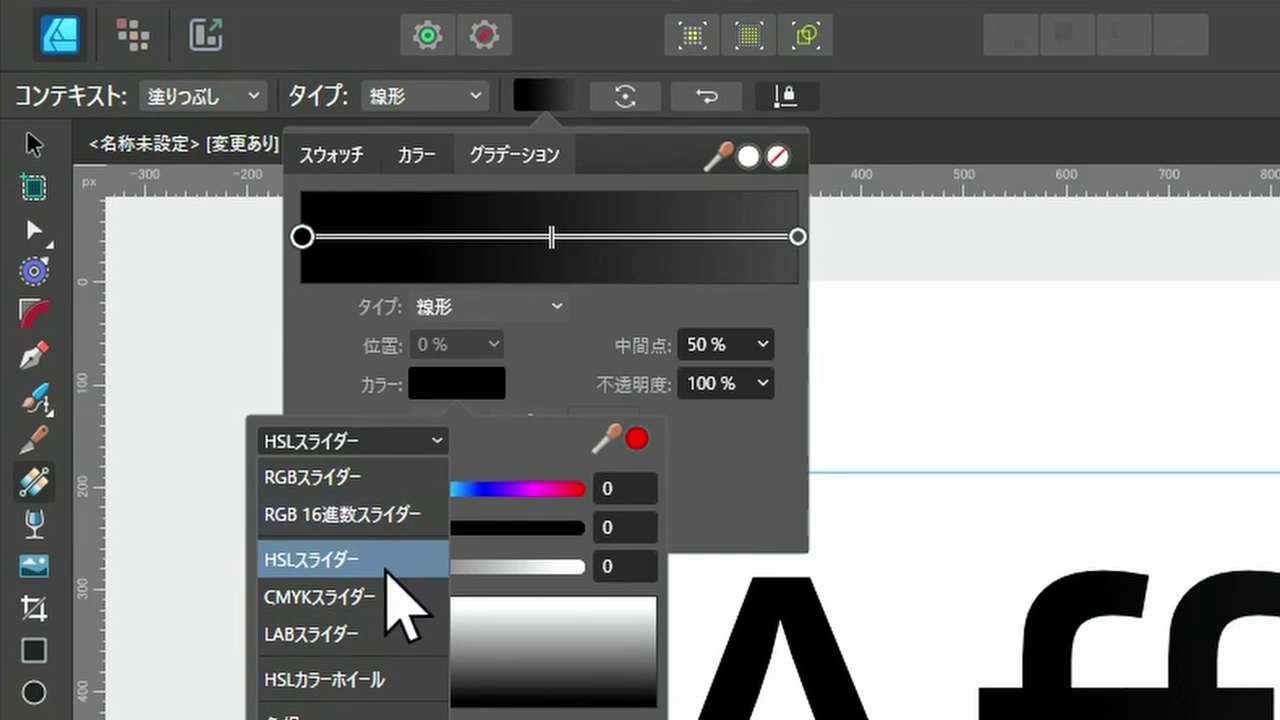
left_click(378, 598)
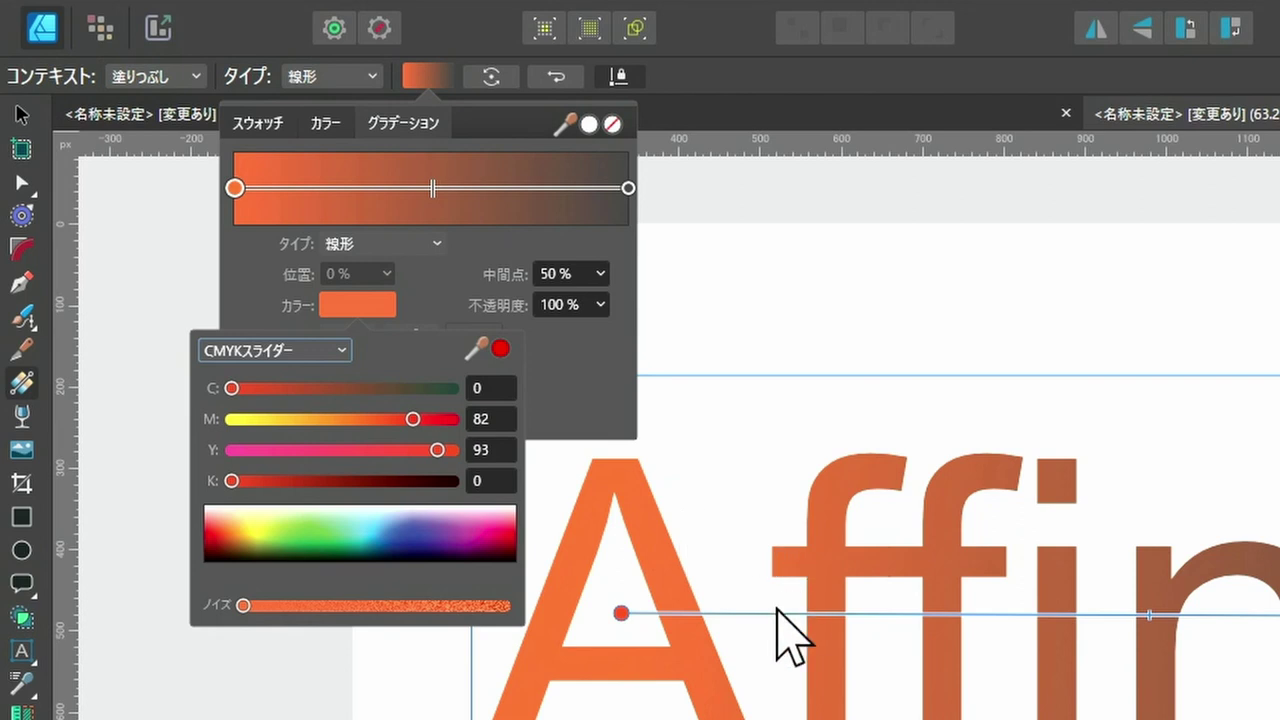
left_click(628, 188)
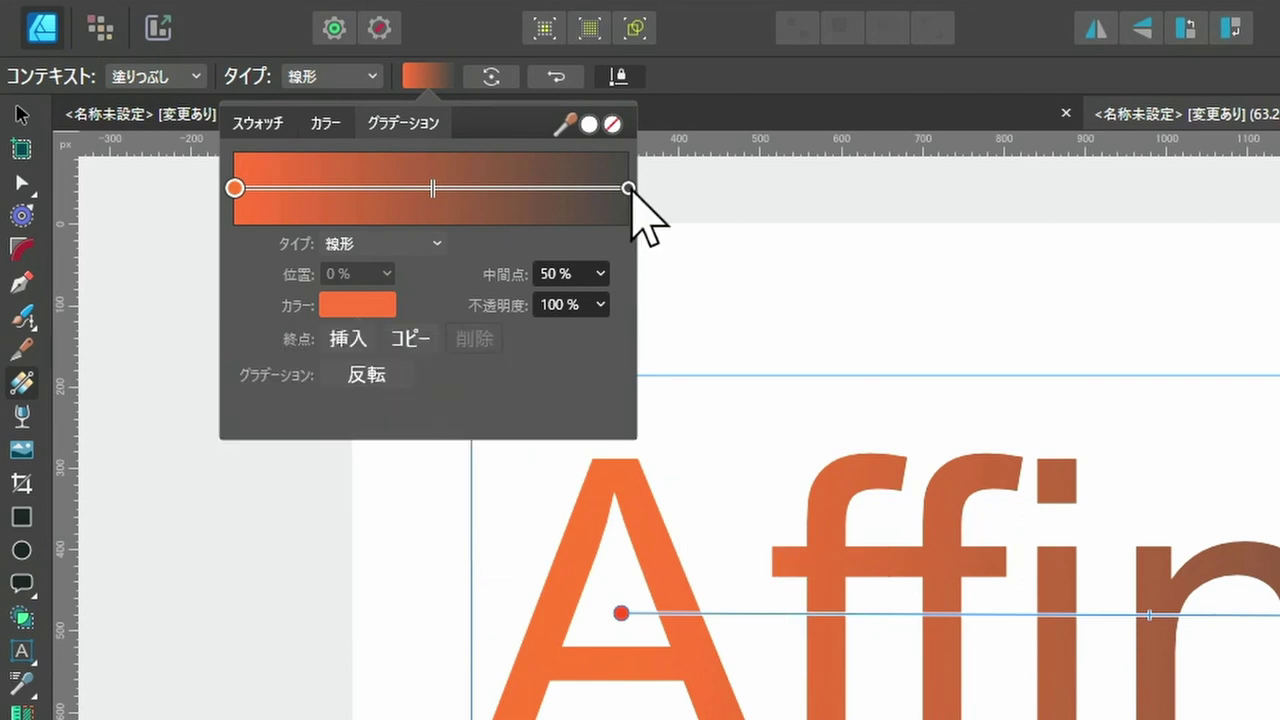
left_click(628, 188)
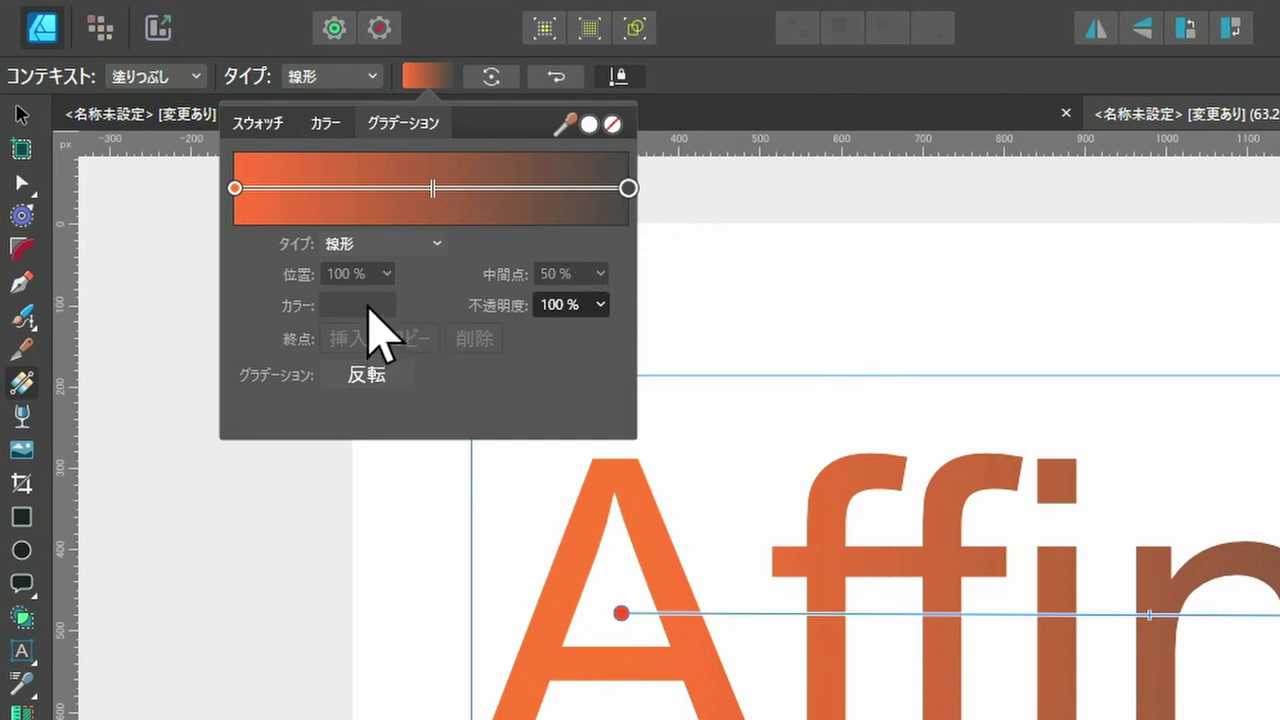
left_click(368, 308)
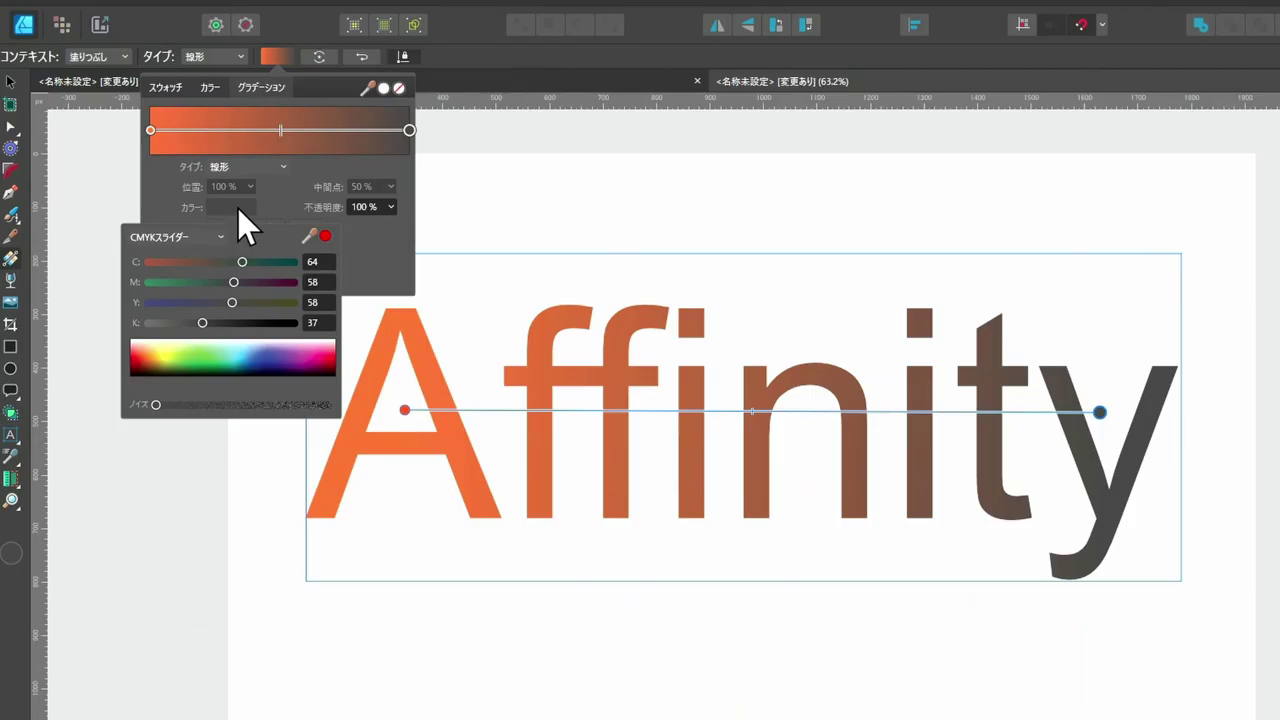
Make the end stop green and add a pure yellow stop (CMYK 0/0/100/0) at 36%
left_click(210, 357)
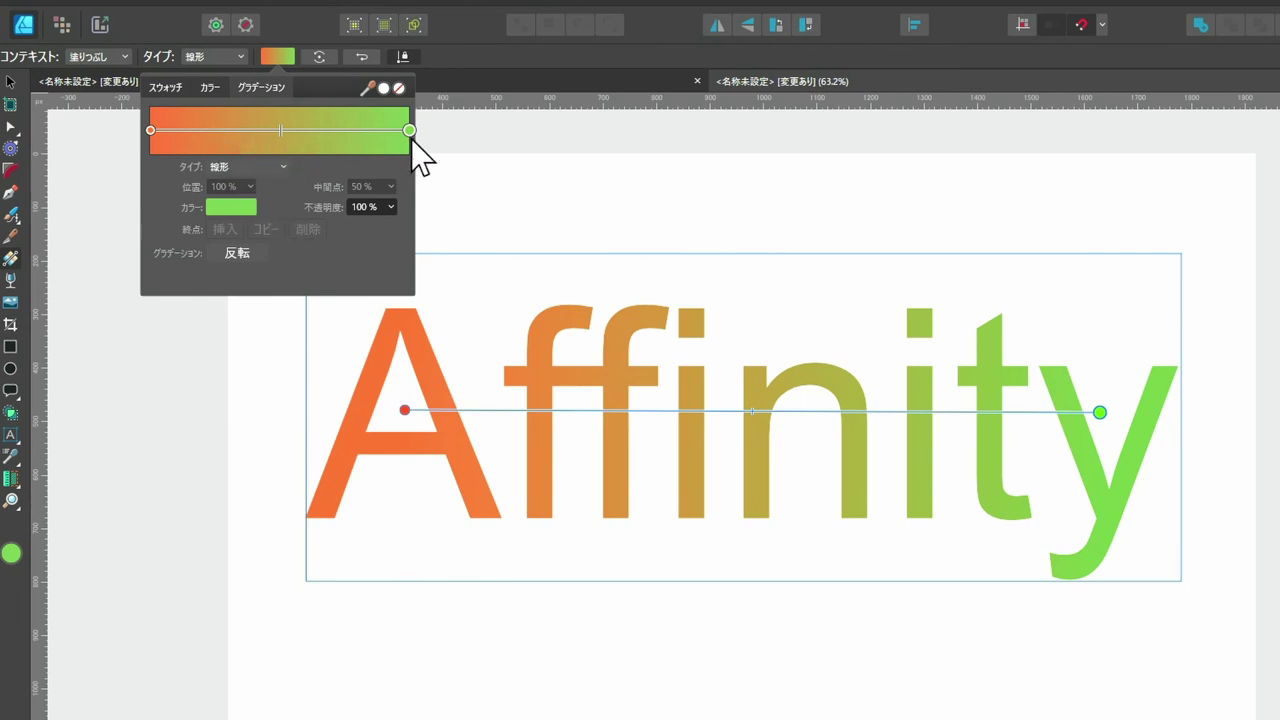
left_click(244, 129)
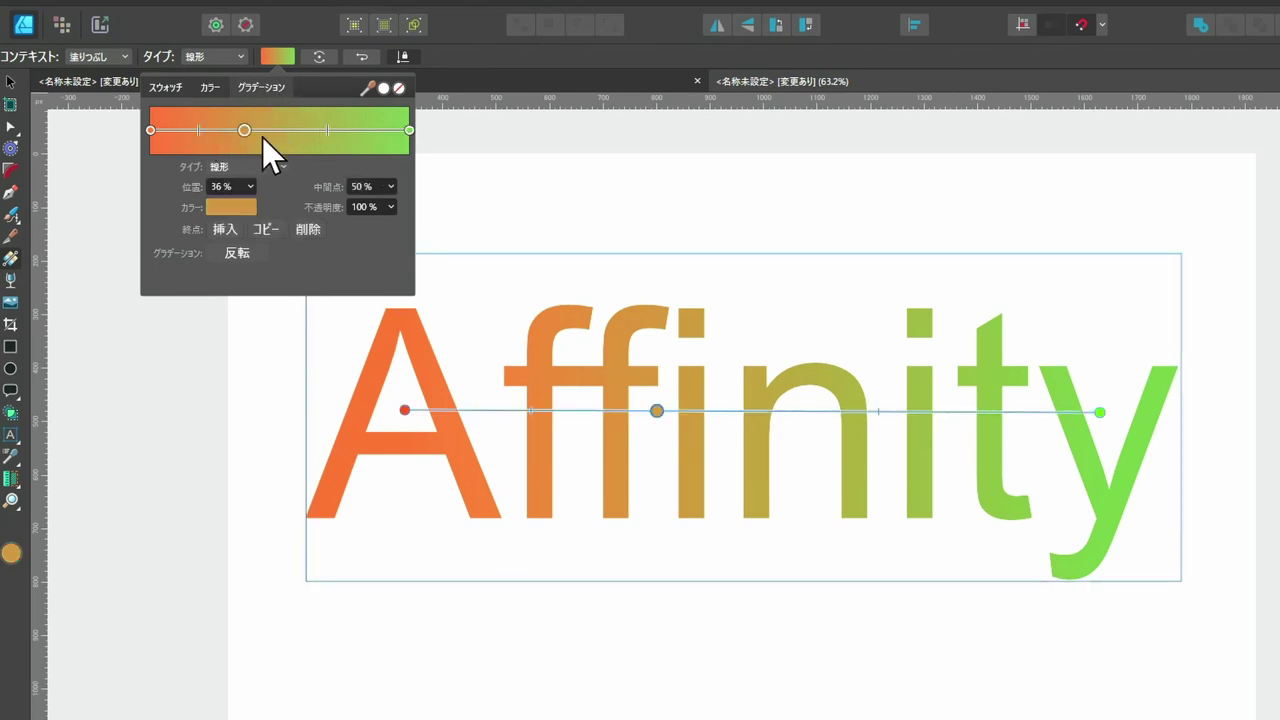
left_click(235, 208)
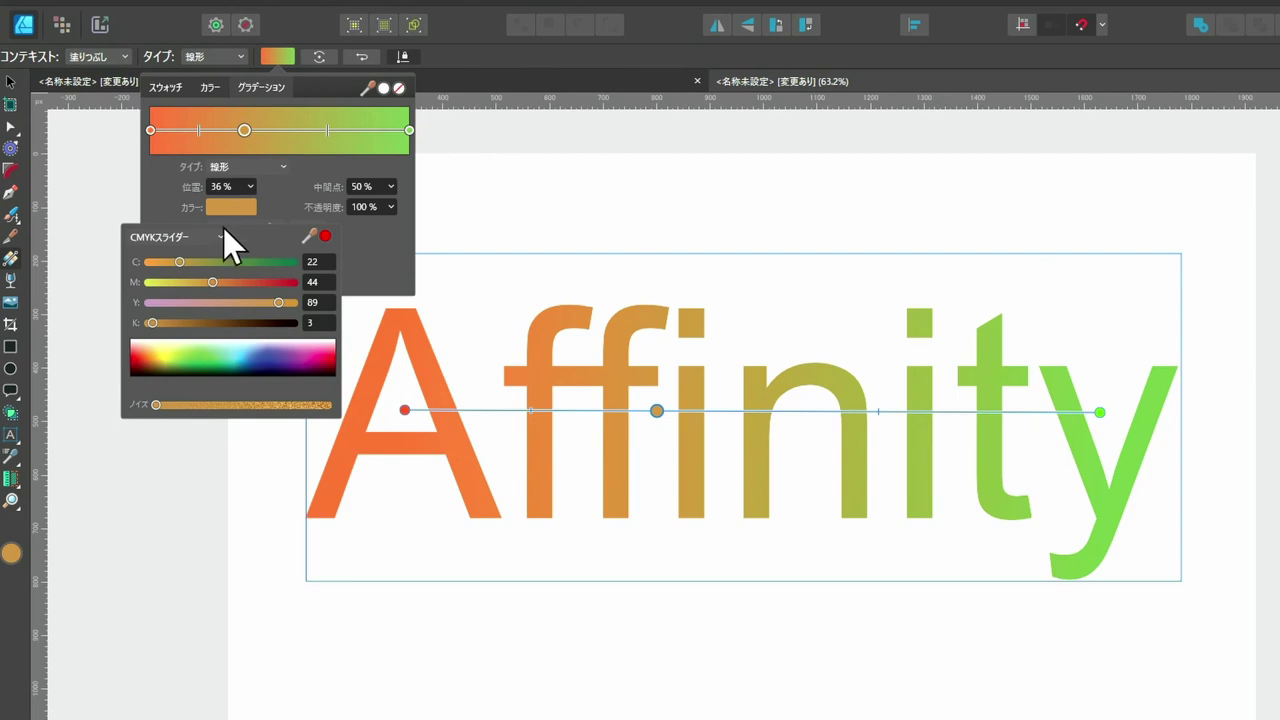
left_click(166, 355)
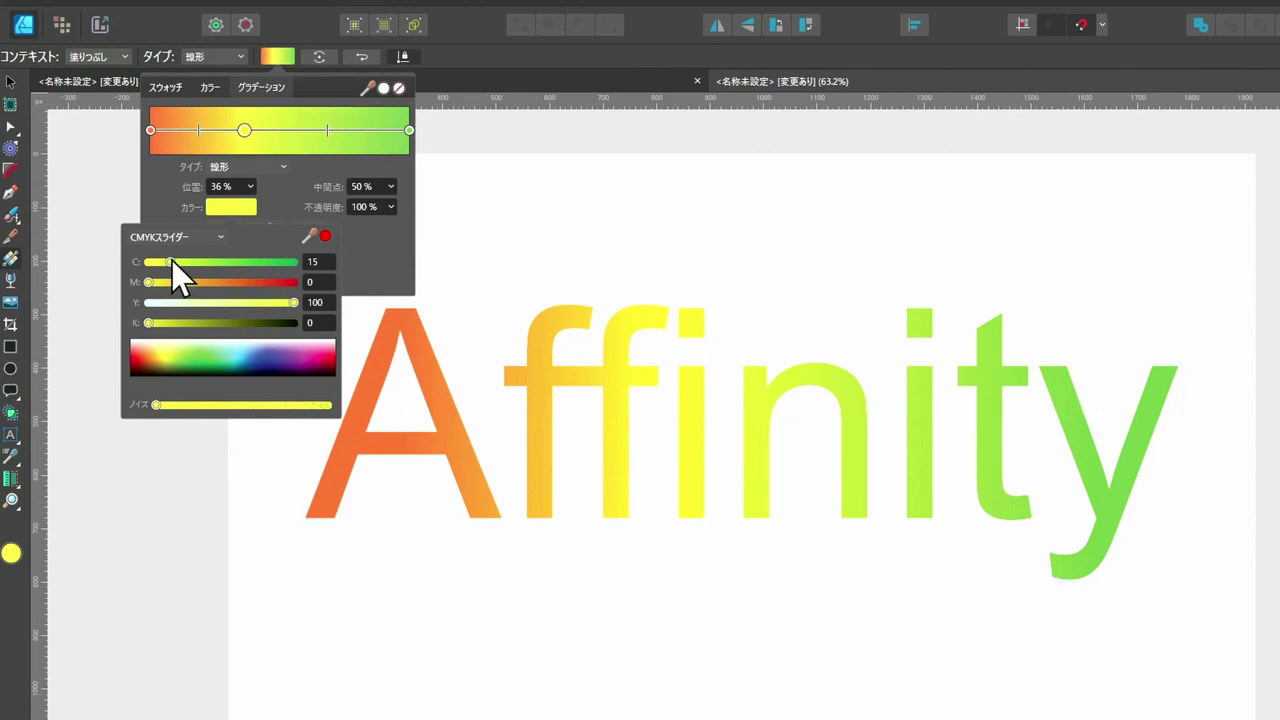
left_click_drag(171, 262, 150, 262)
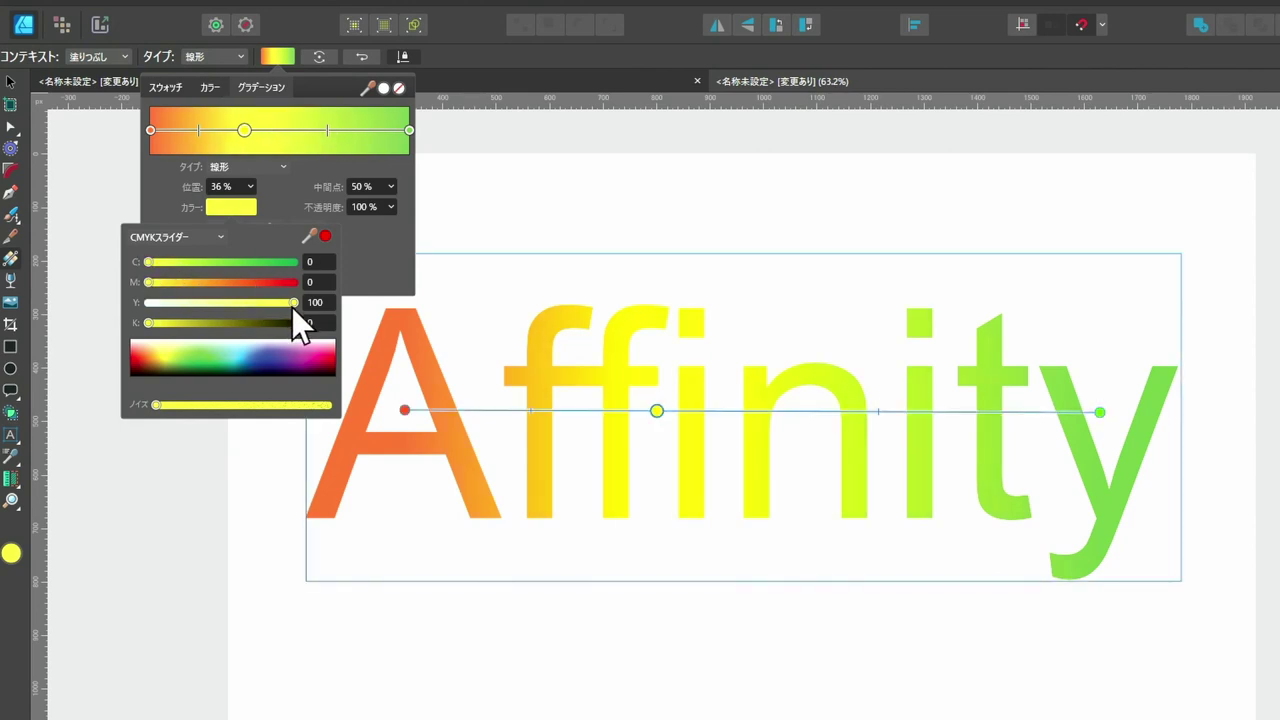
left_click_drag(291, 304, 267, 303)
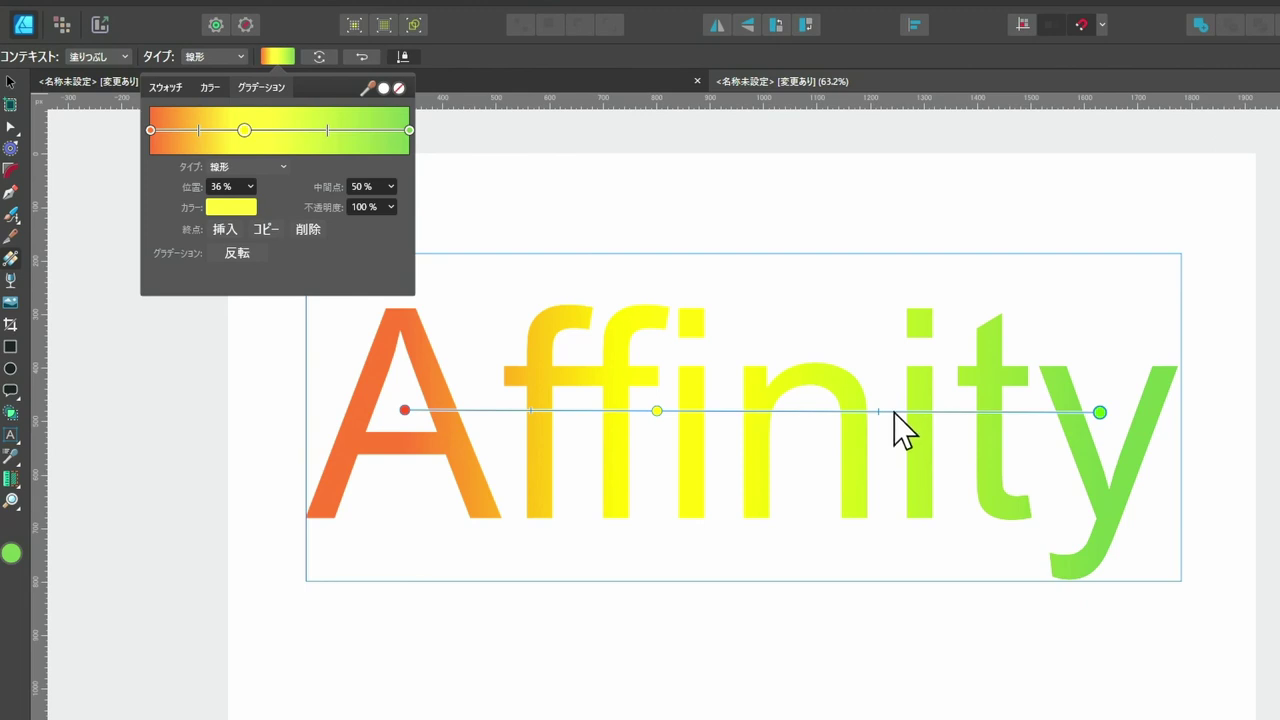
Add a purple stop at 70% on the Affinity text gradient
left_click(893, 411)
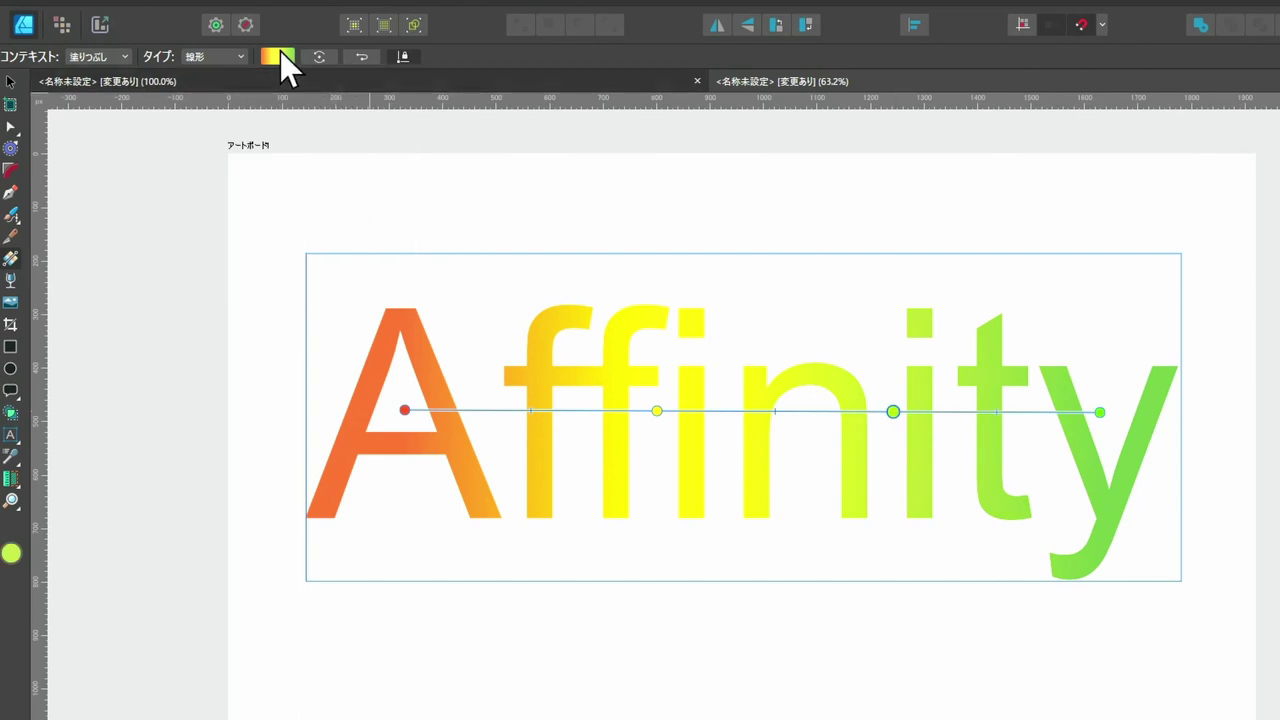
left_click(279, 55)
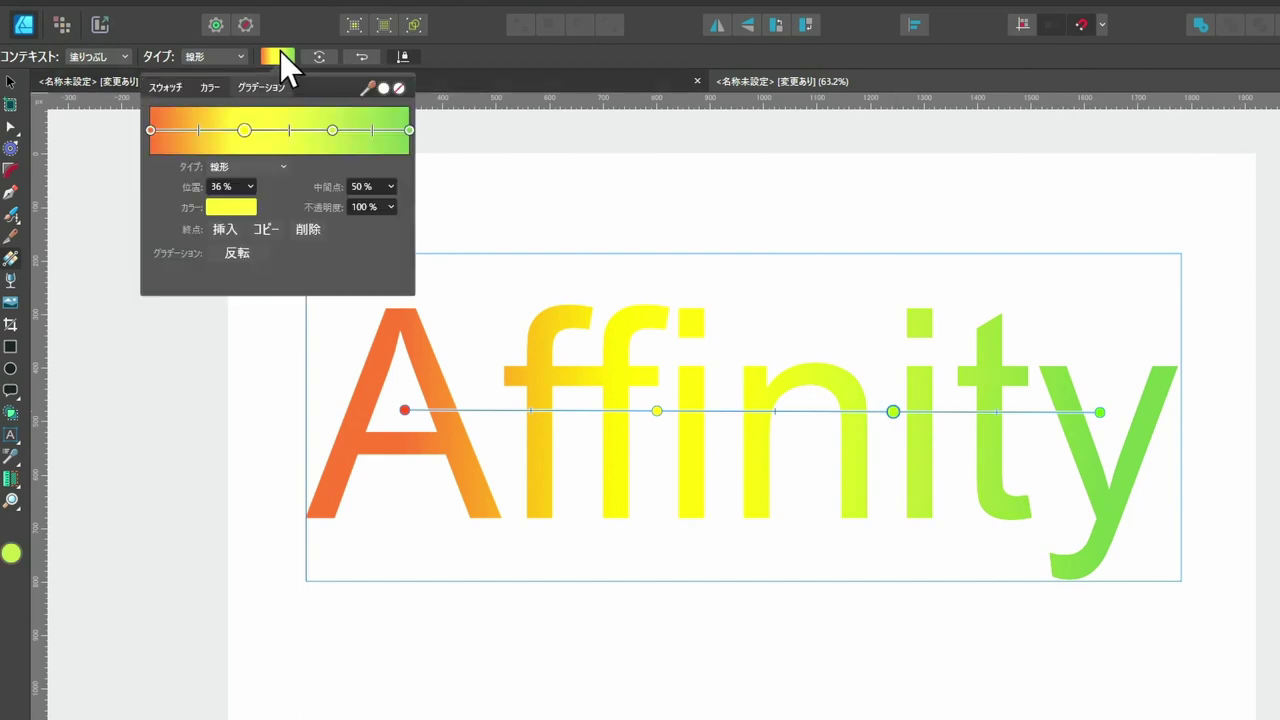
left_click(332, 130)
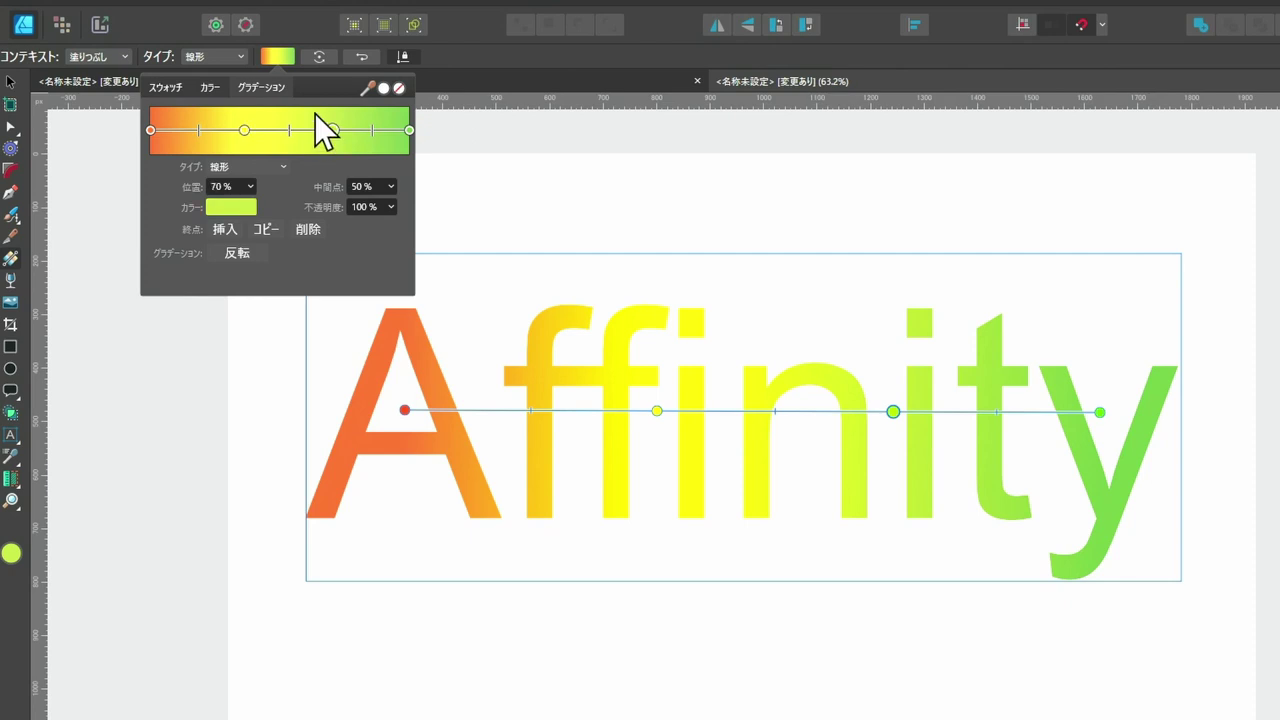
left_click(234, 208)
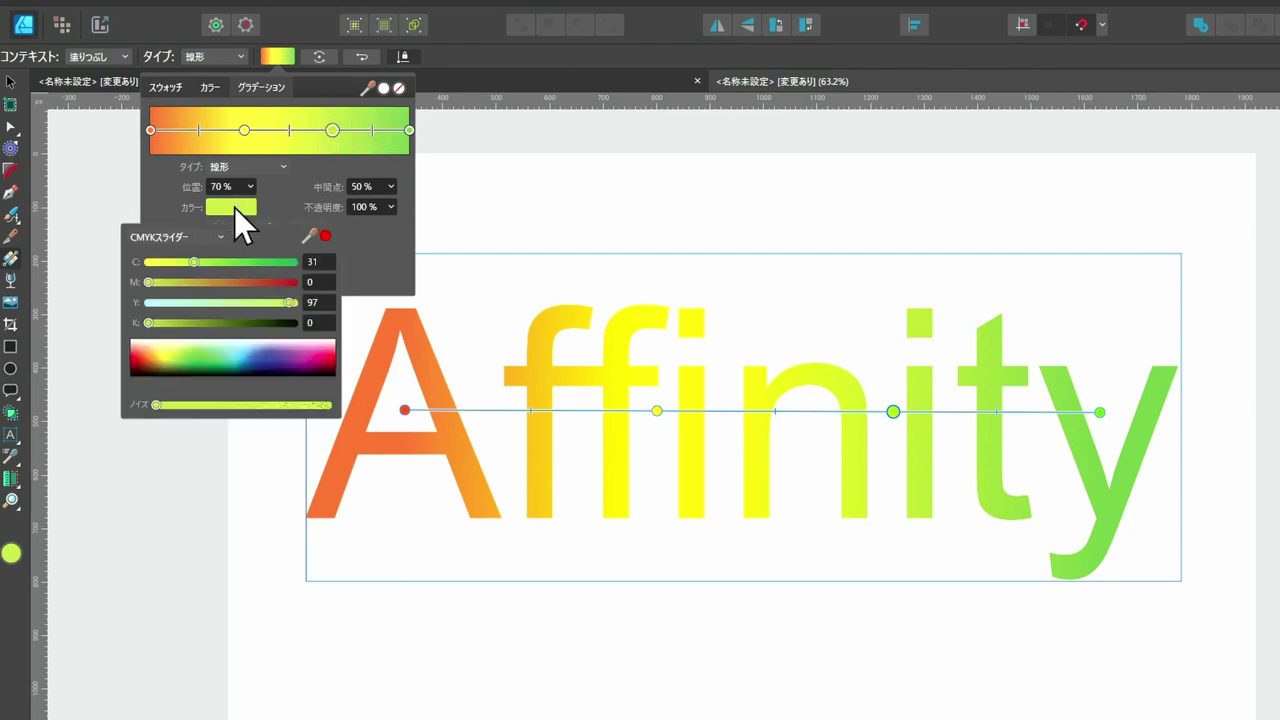
left_click(292, 358)
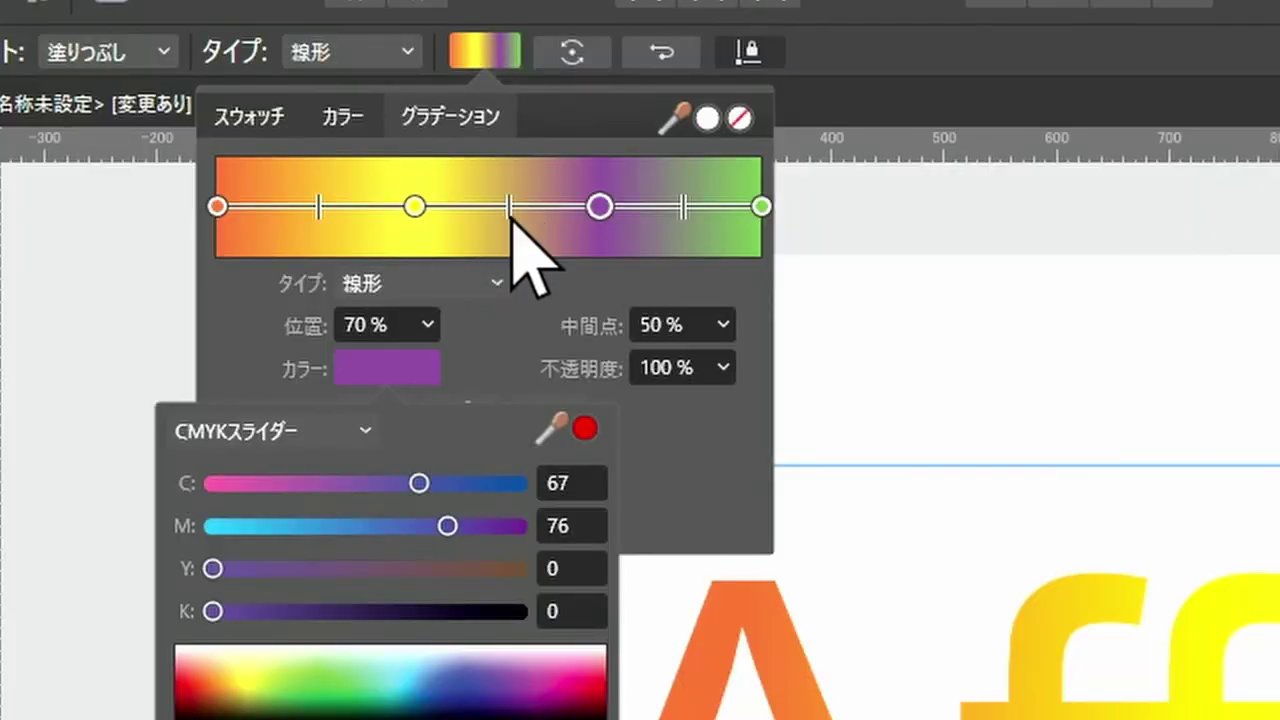
left_click(510, 207)
Shift the yellow–purple midpoint to 82%, nudge the purple–green midpoint, and move yellow to 27%
left_click_drag(510, 207, 567, 207)
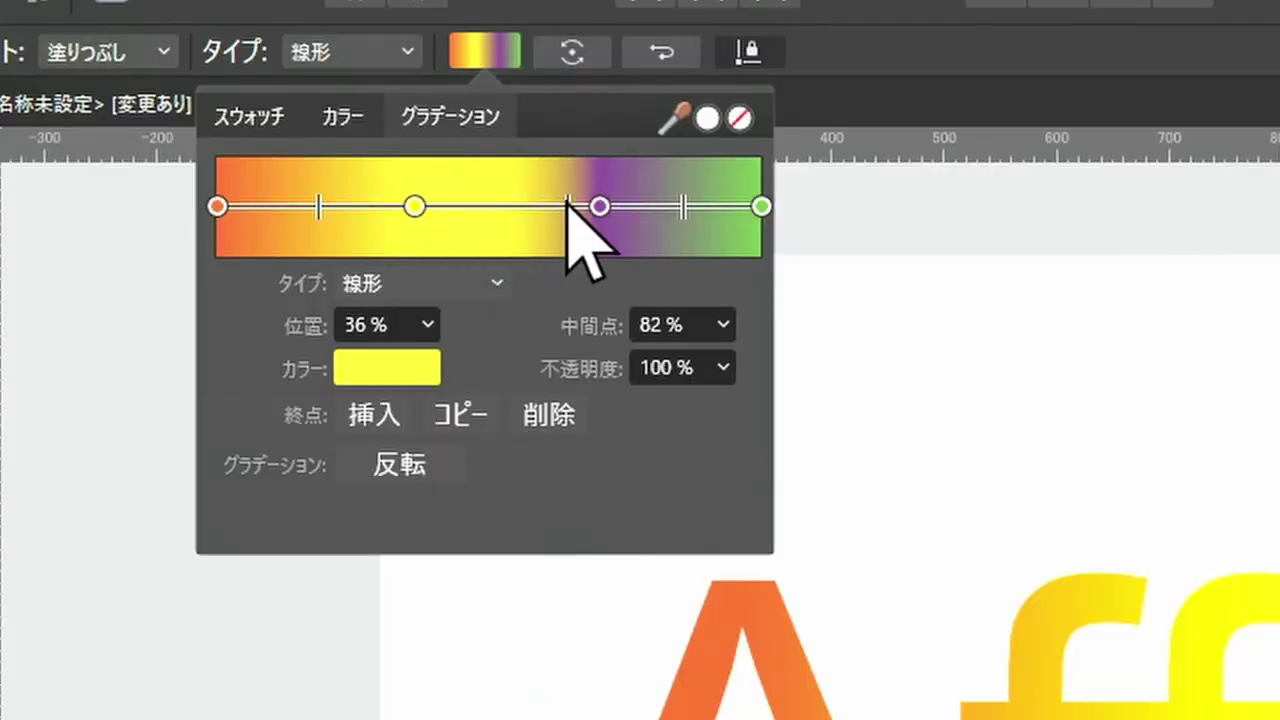
left_click(682, 207)
left_click_drag(682, 207, 637, 210)
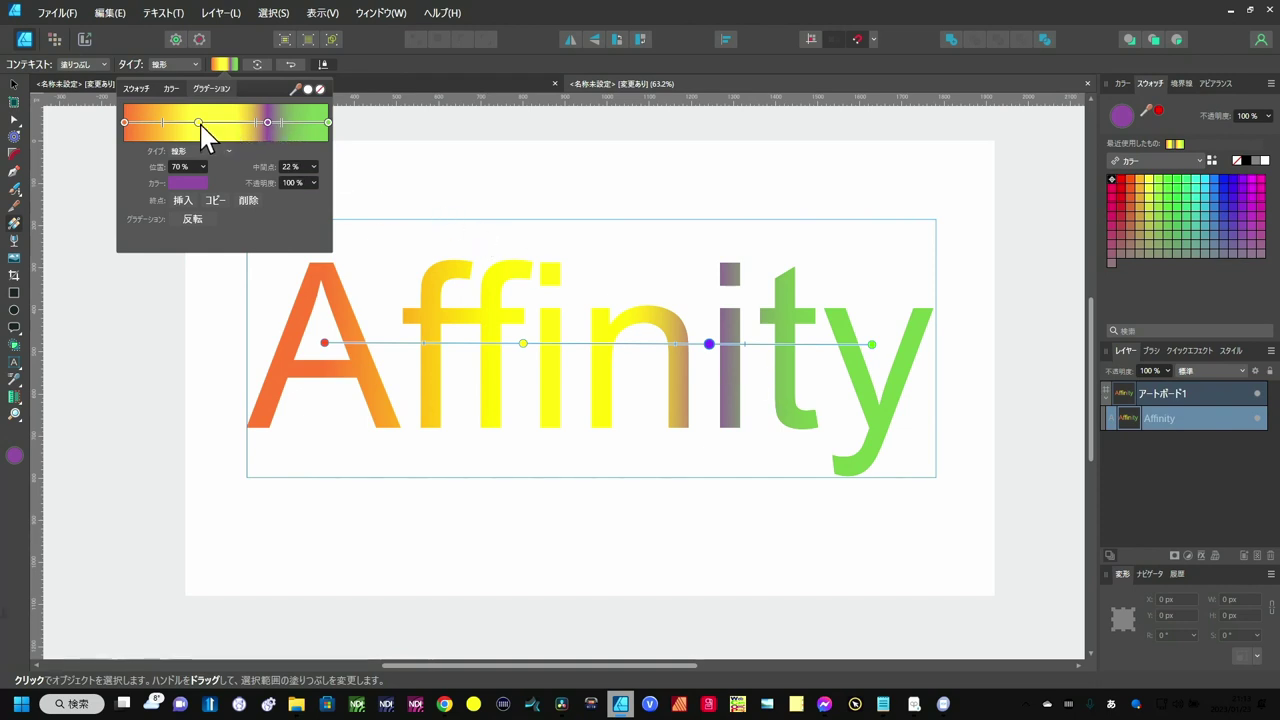
left_click_drag(199, 122, 178, 122)
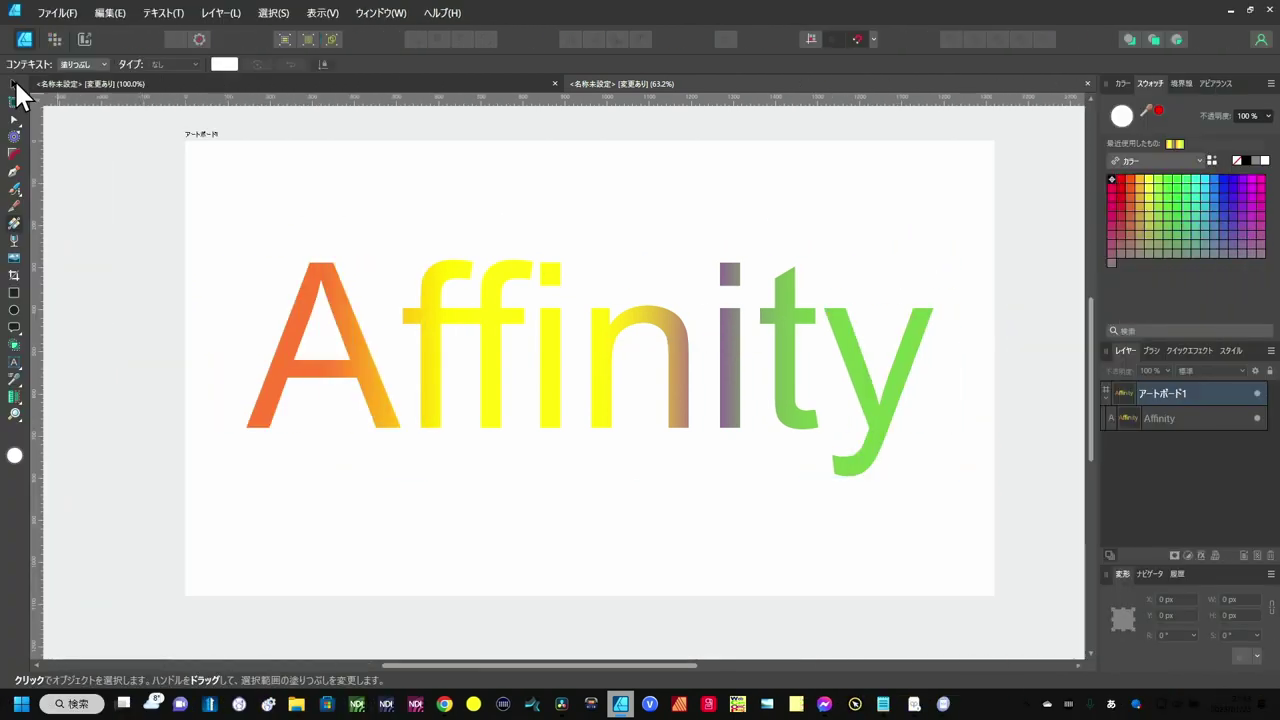
Draw a large rectangle over the text, send it behind, and fill it bright green
left_click(13, 84)
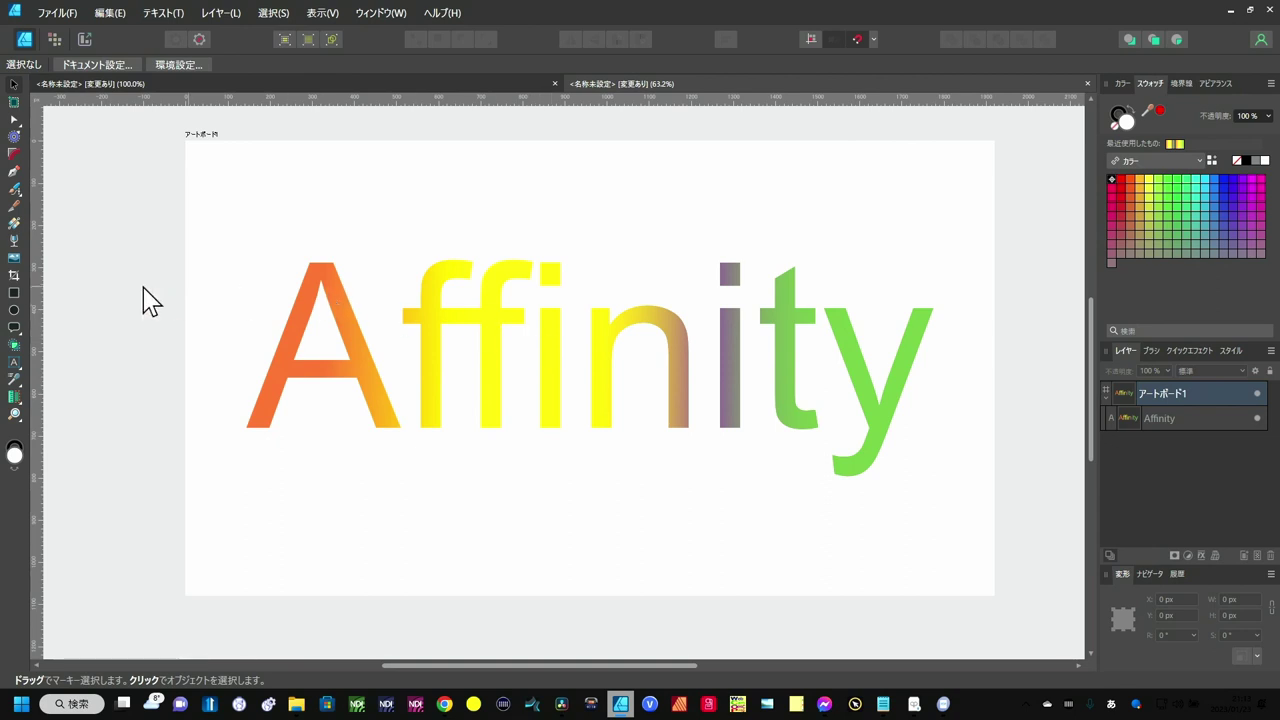
left_click(15, 290)
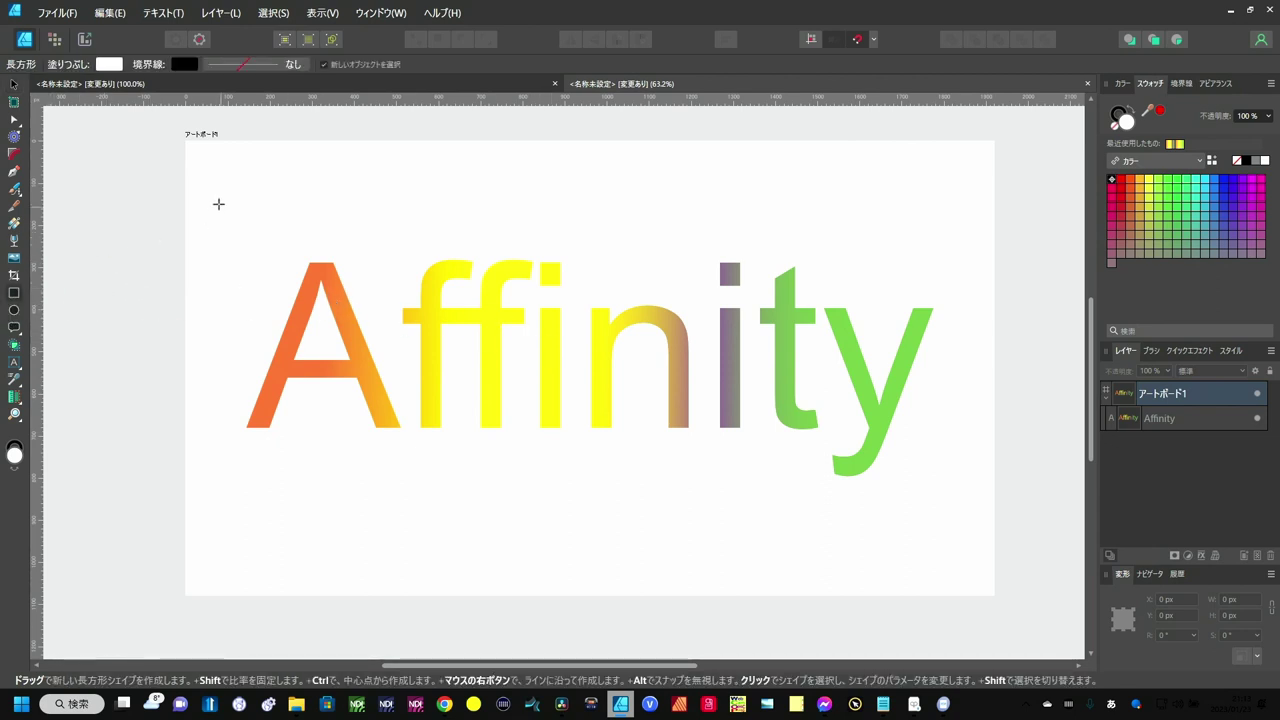
mouse_move(210, 199)
left_mouse_down()
mouse_move(880, 508)
mouse_move(970, 518)
left_mouse_up()
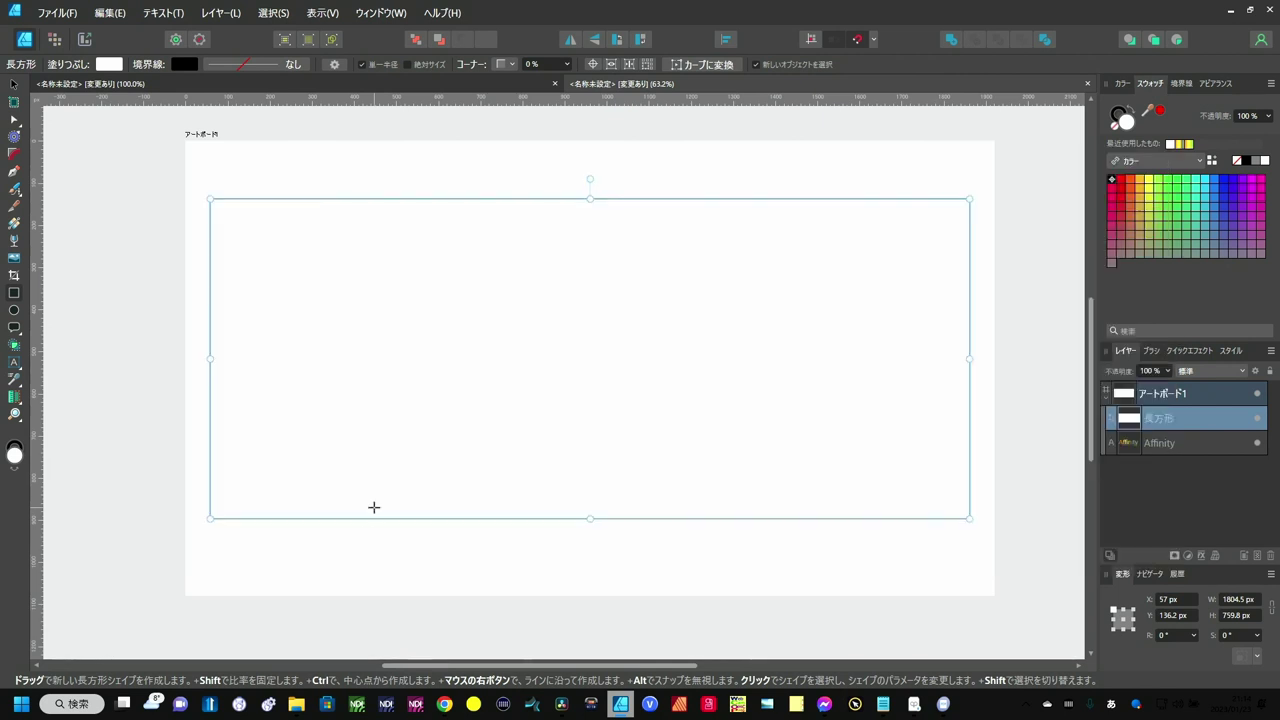
key("ctrl+shift+bracketleft")
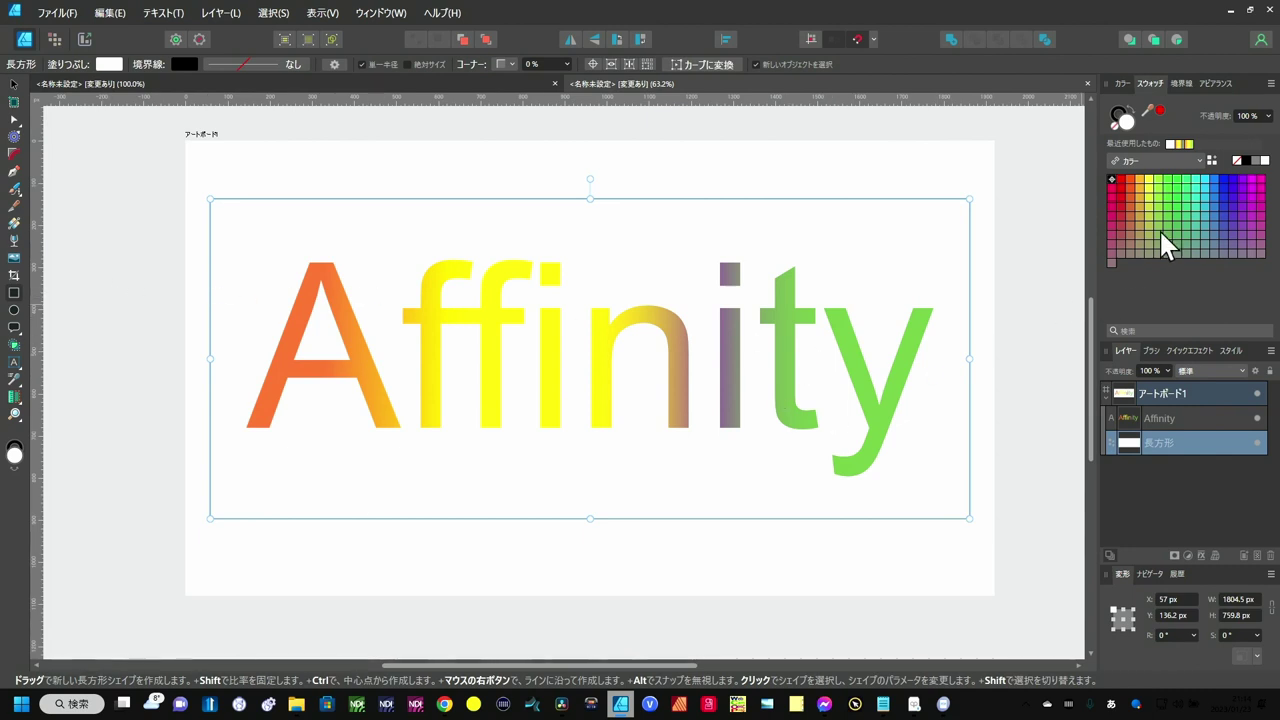
left_click(1167, 181)
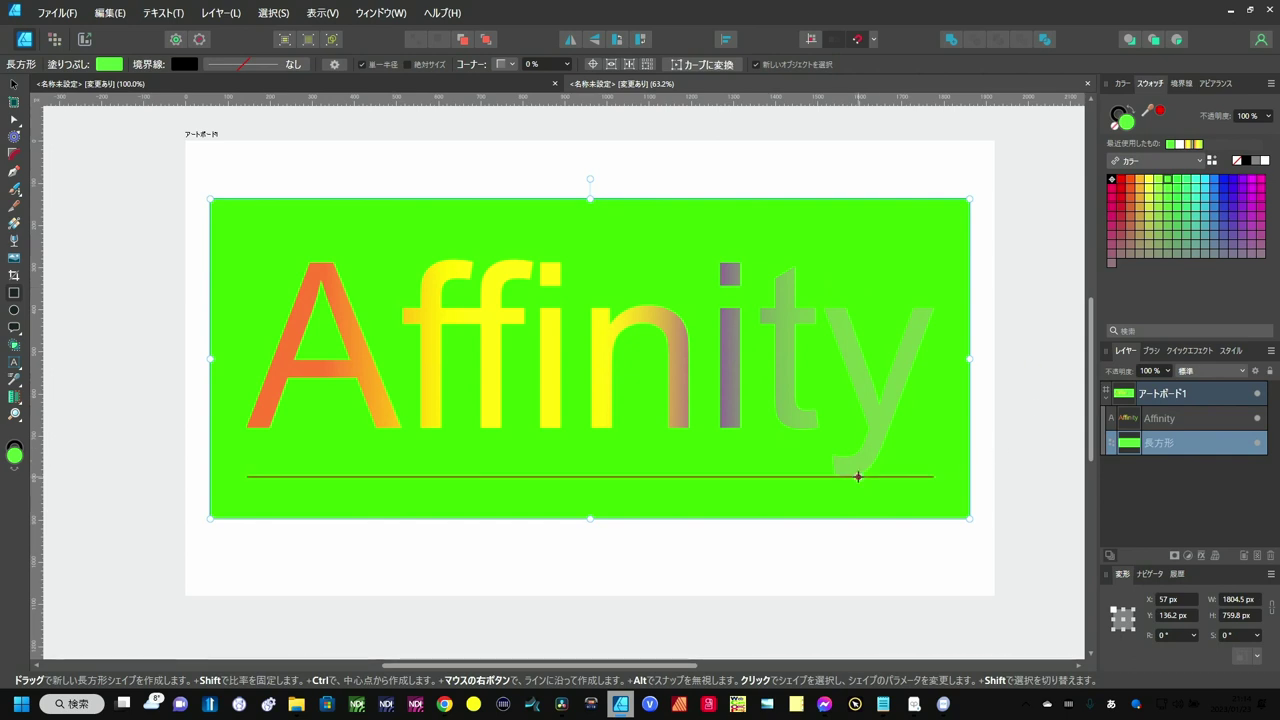
Select the Affinity text and set its stroke colour to white
key("x")
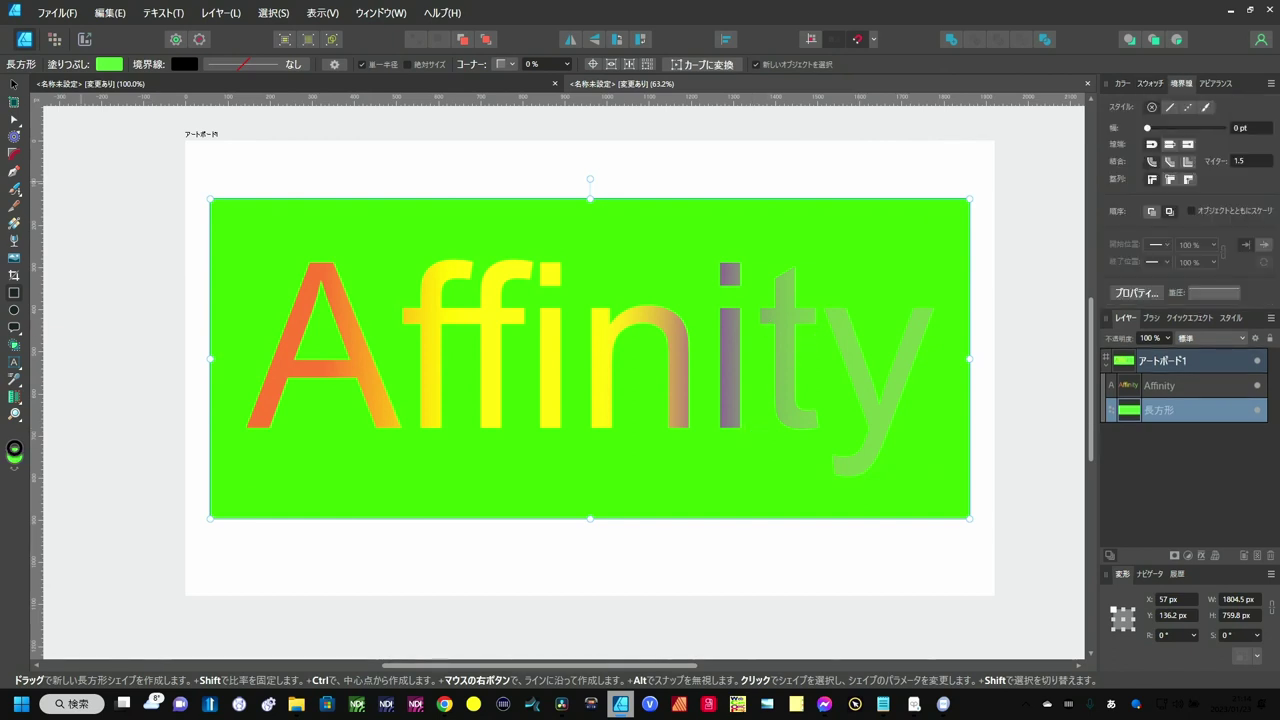
key("v")
left_click(700, 374)
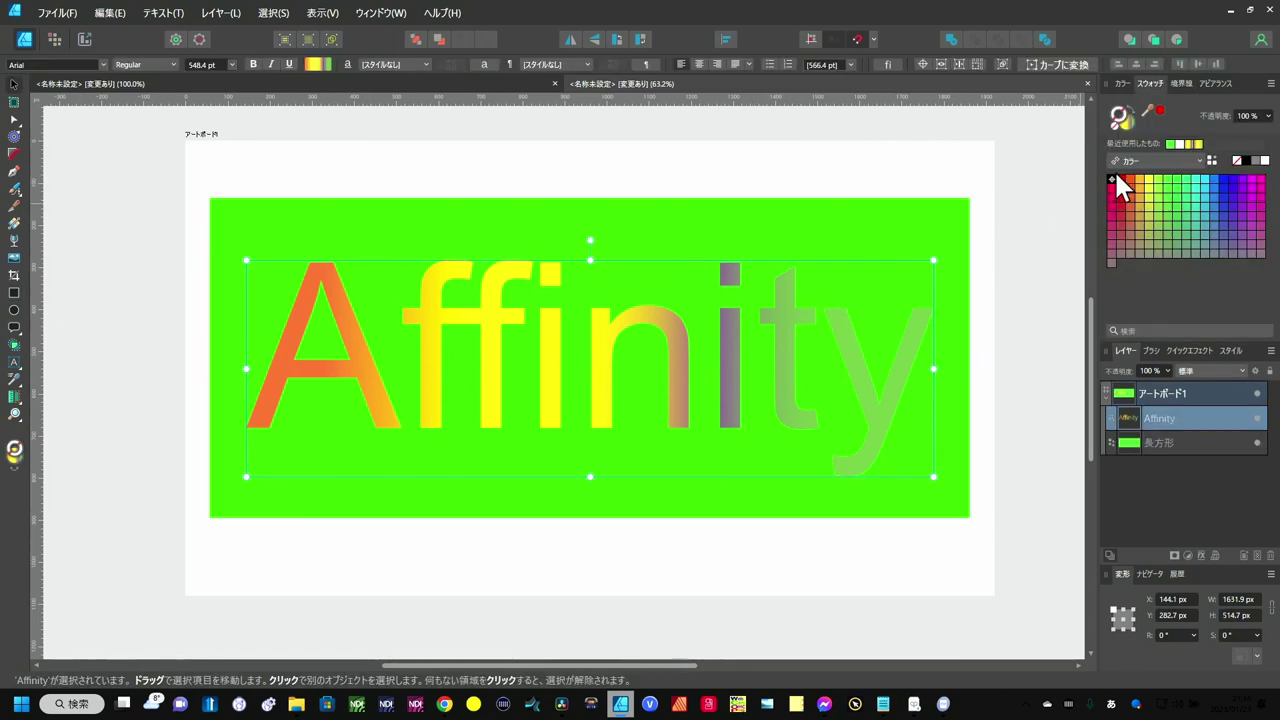
left_click(1120, 118)
left_click(1266, 160)
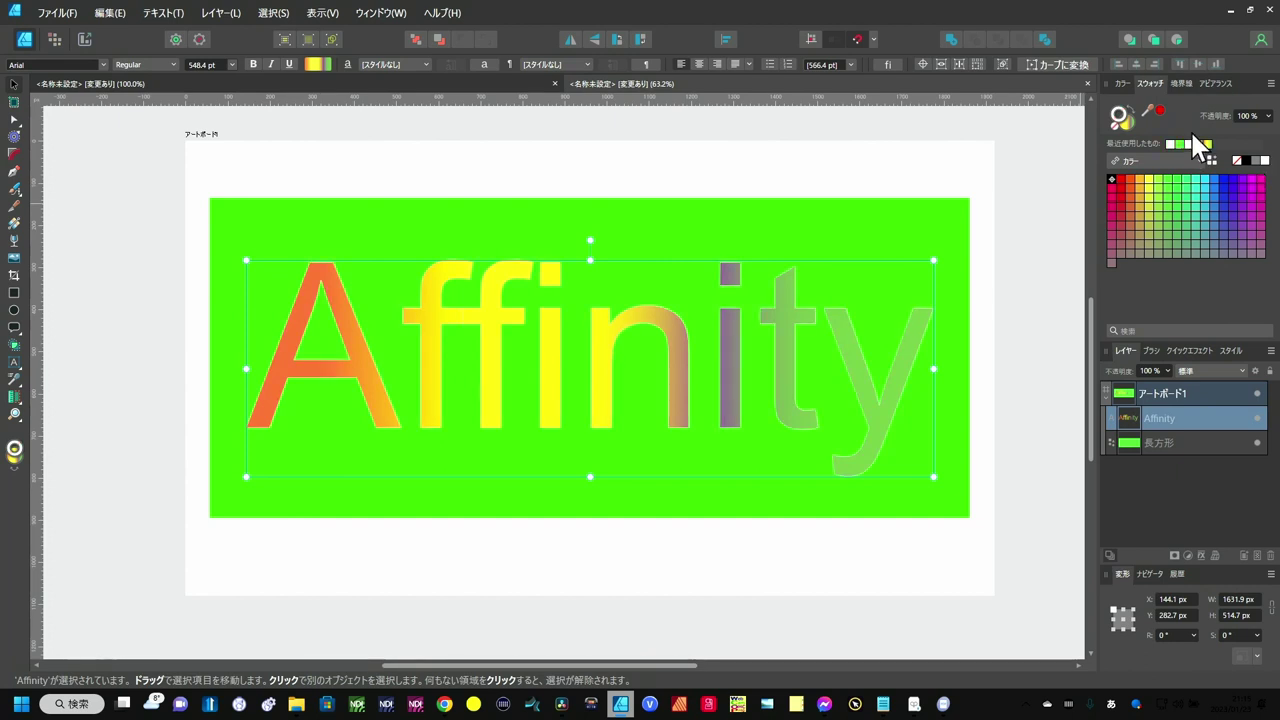
Set the text's stroke to 9 pt width with Align Outside
left_click(1185, 82)
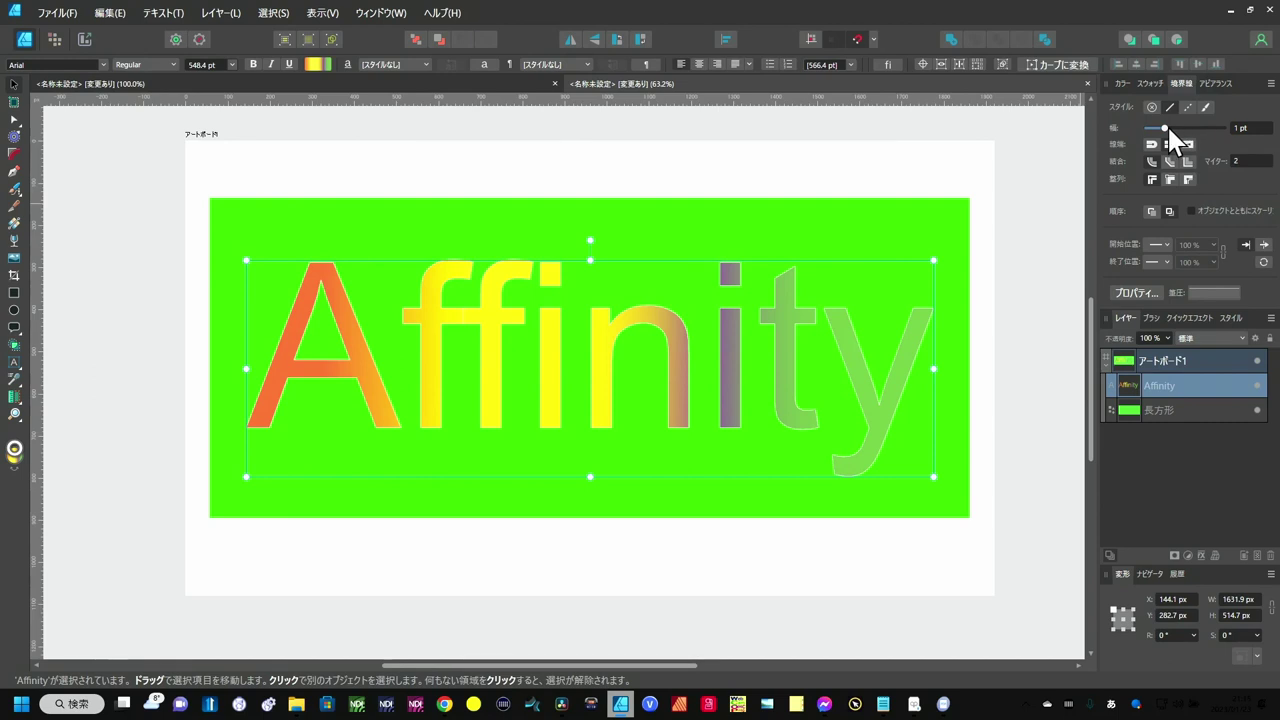
left_click_drag(1166, 129, 1181, 129)
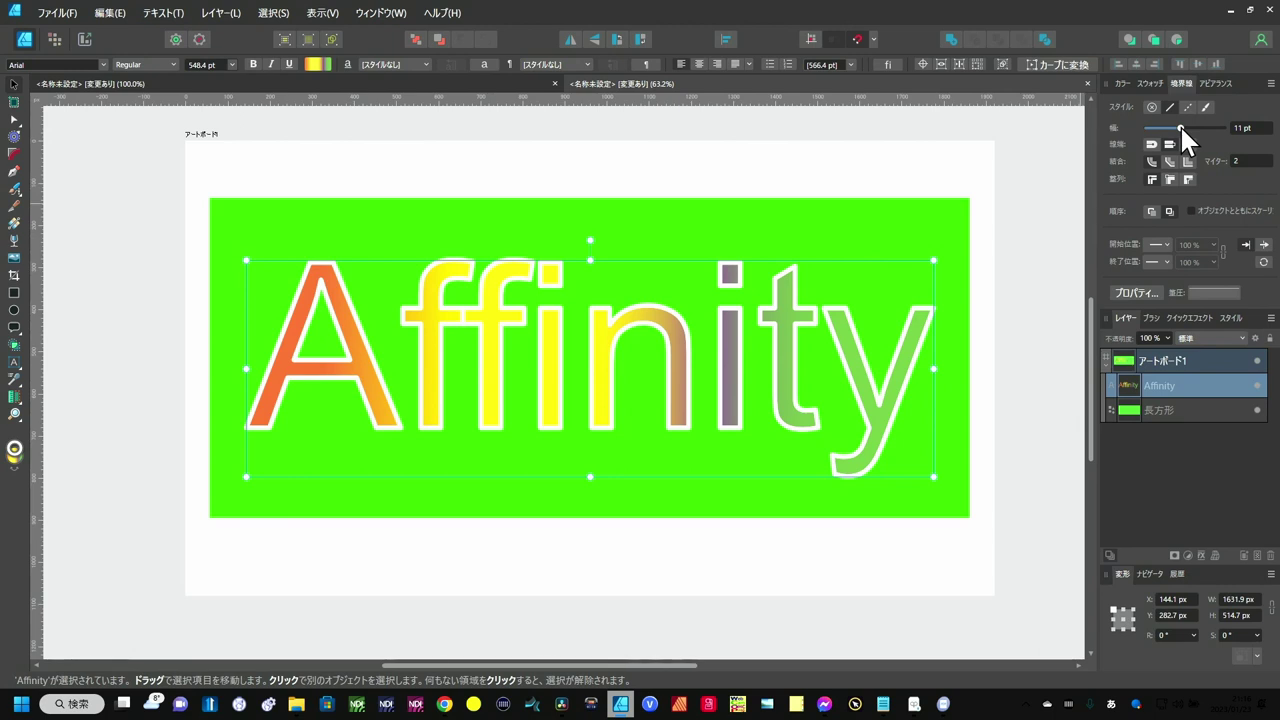
mouse_move(1180, 127)
left_mouse_down()
mouse_move(1202, 128)
mouse_move(1178, 127)
mouse_move(1190, 127)
left_mouse_up()
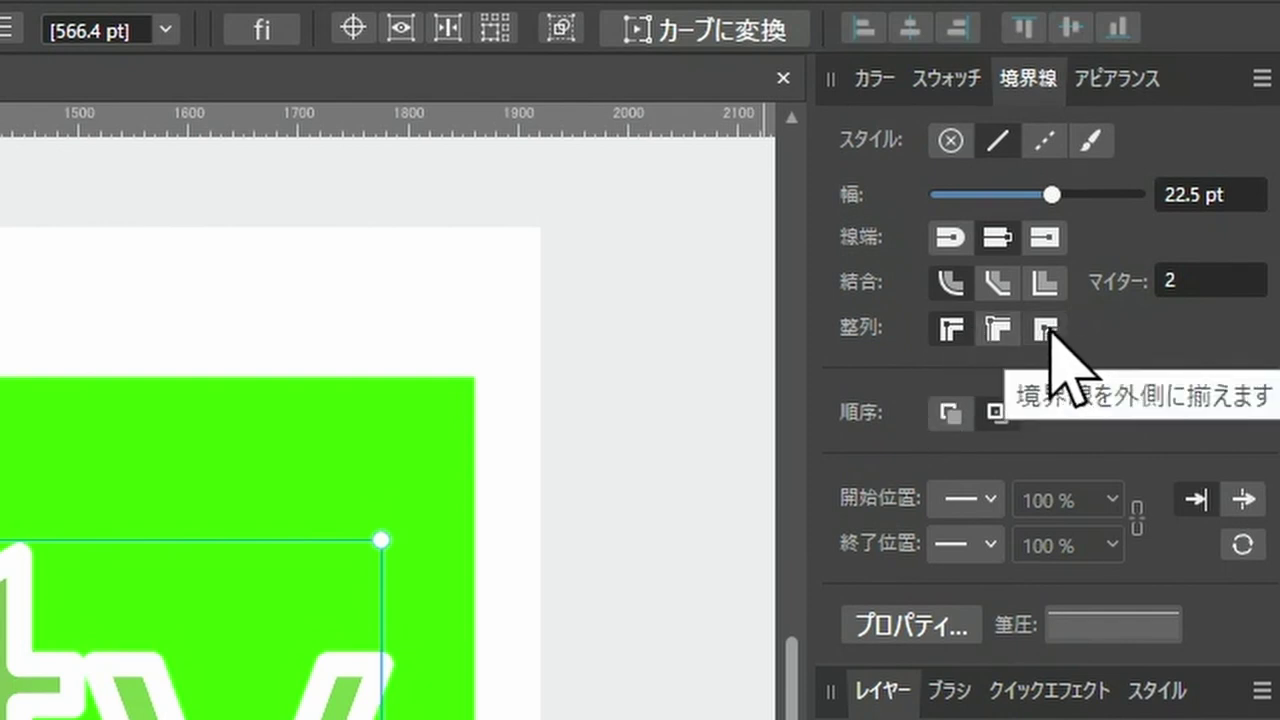
left_click(1046, 330)
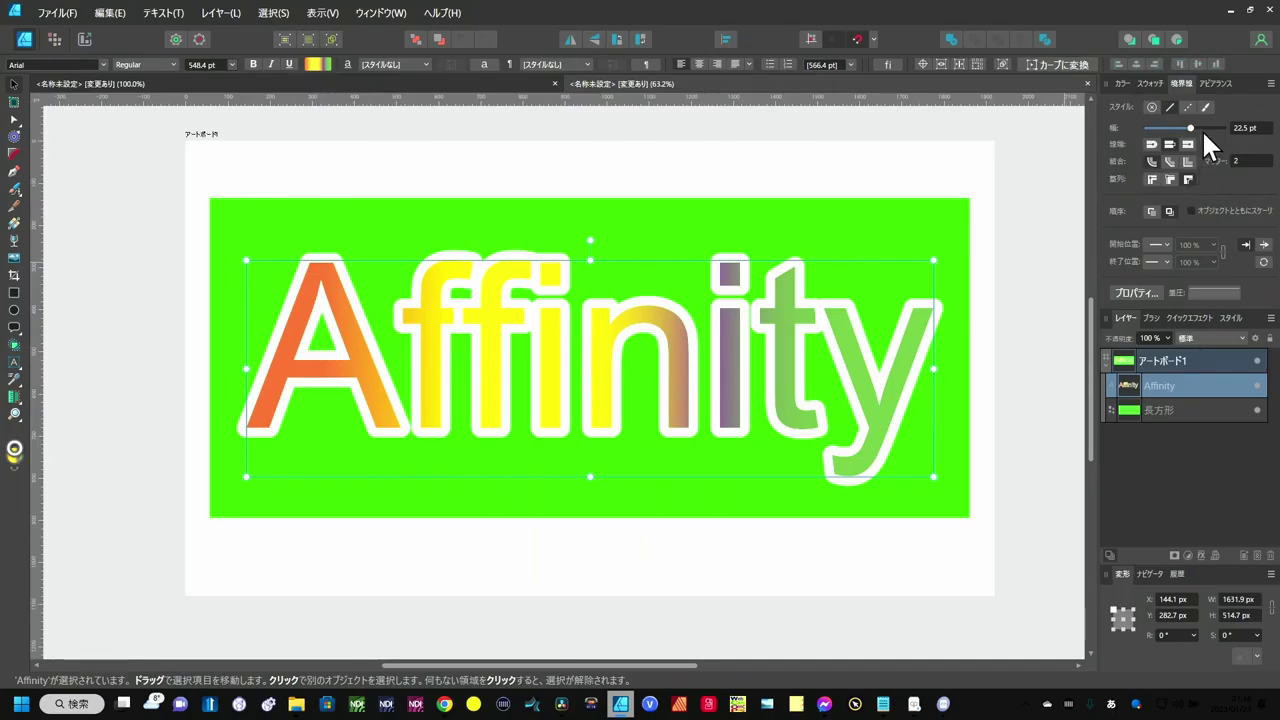
left_click_drag(1191, 127, 1177, 128)
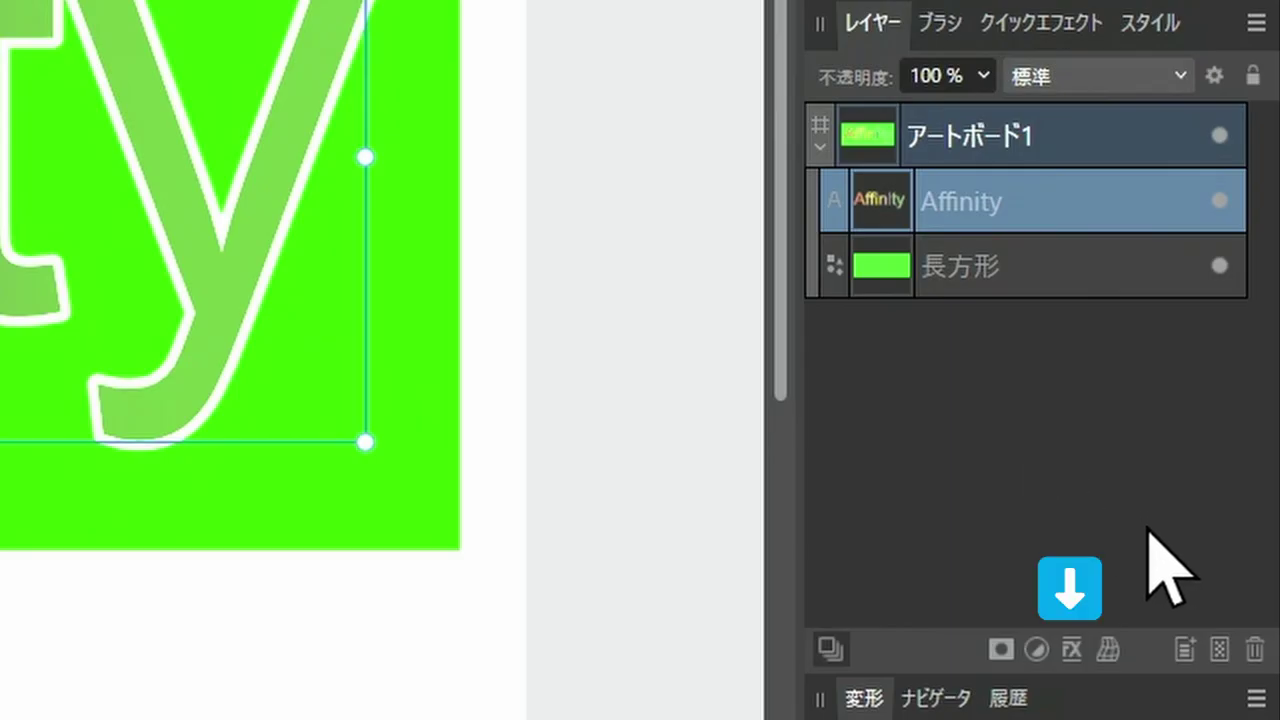
Add an outer shadow with 28 px offset, 87% opacity and about 25.7 px radius
left_click(1079, 645)
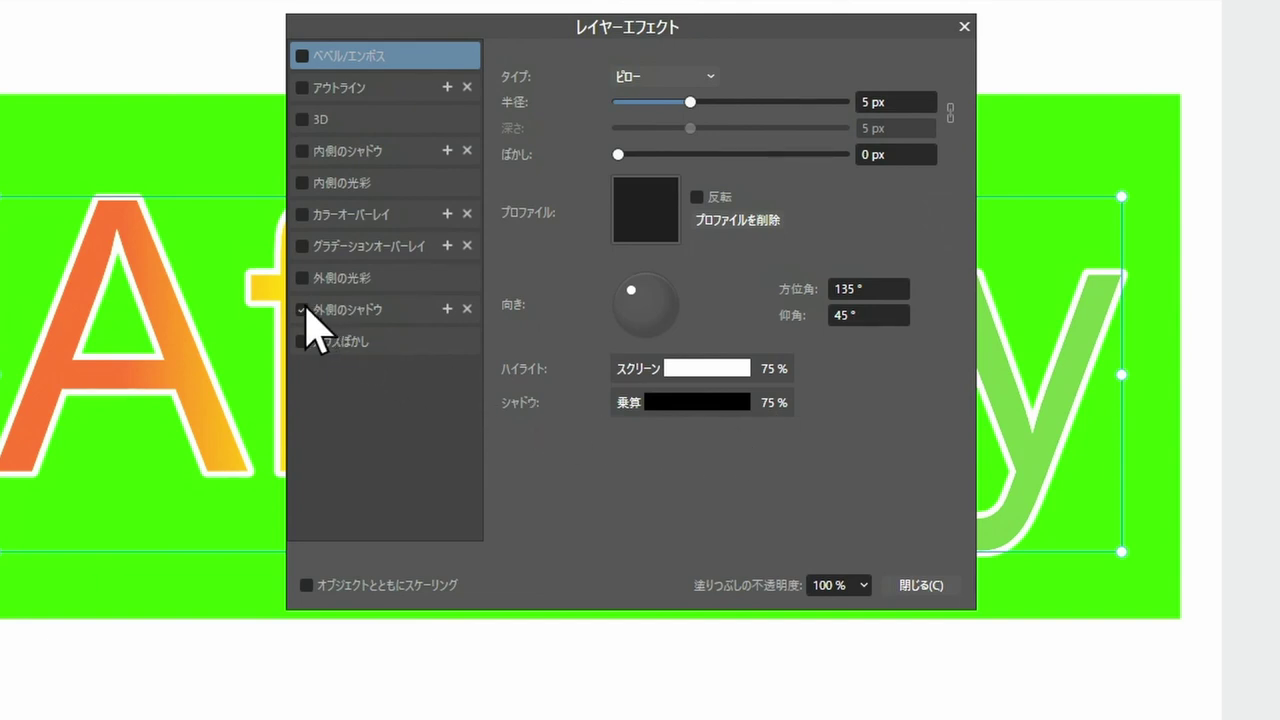
left_click(345, 314)
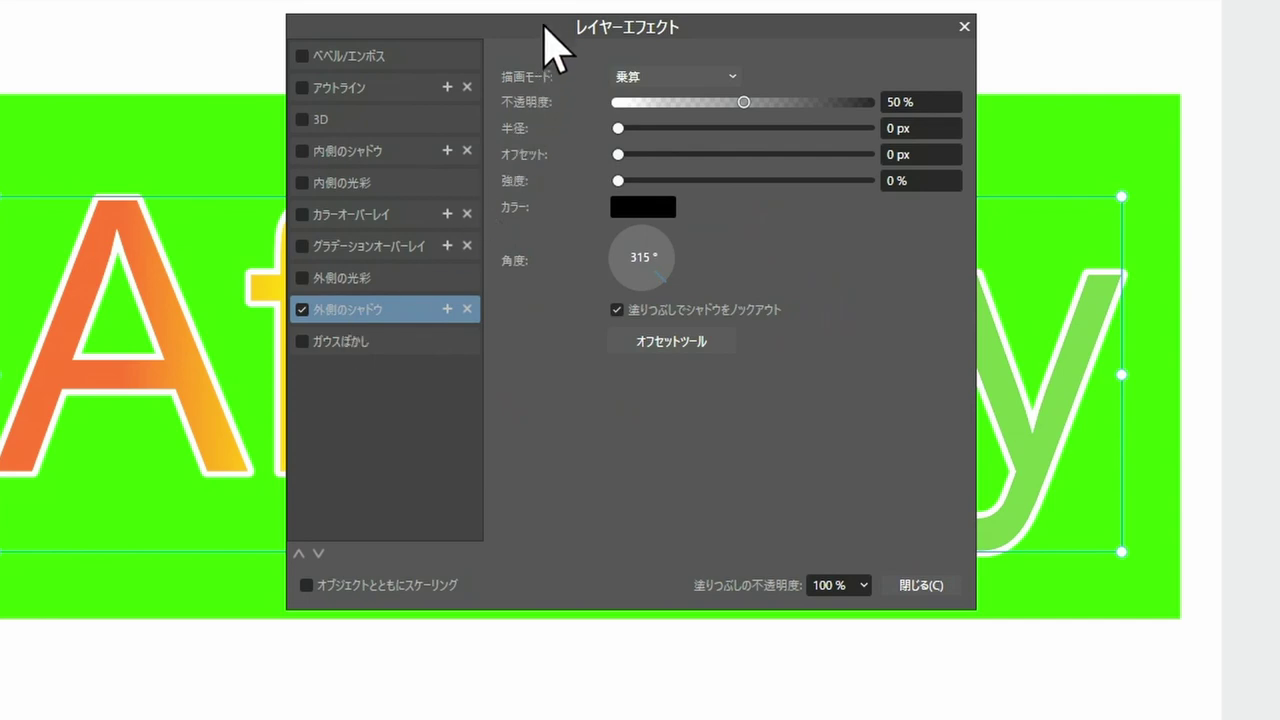
left_click_drag(634, 161, 1032, 184)
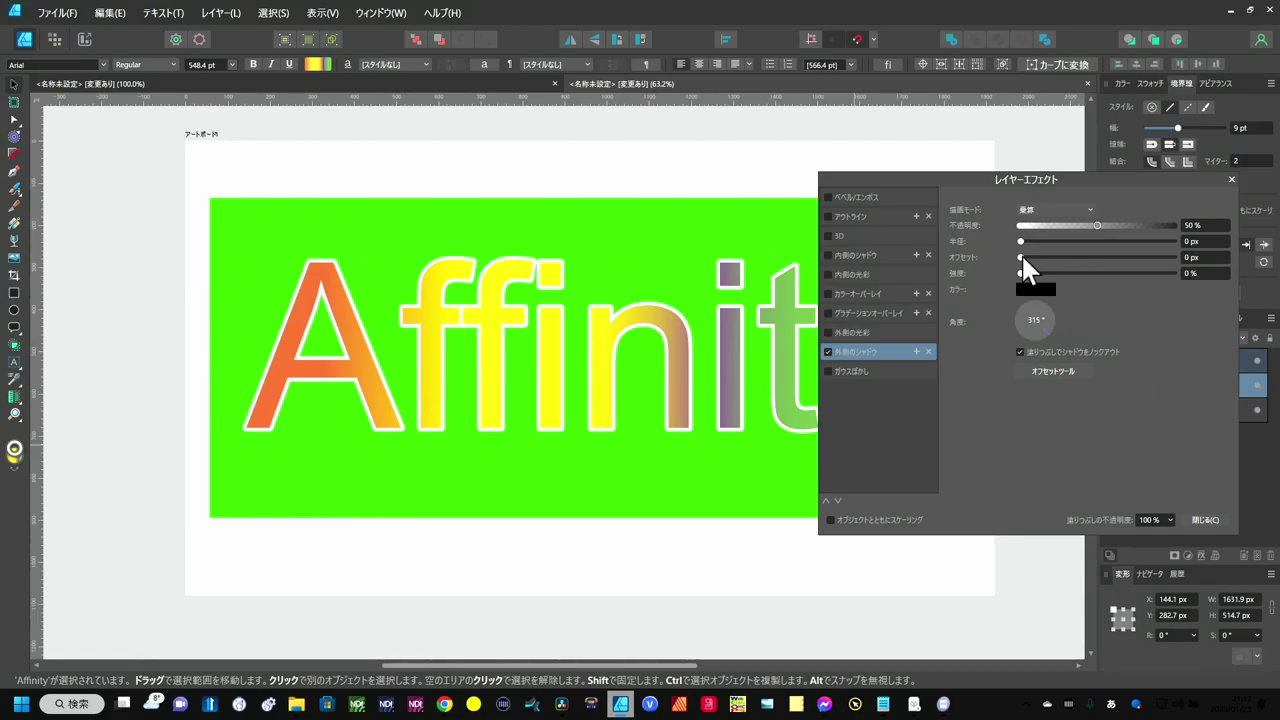
left_click_drag(1021, 257, 1117, 263)
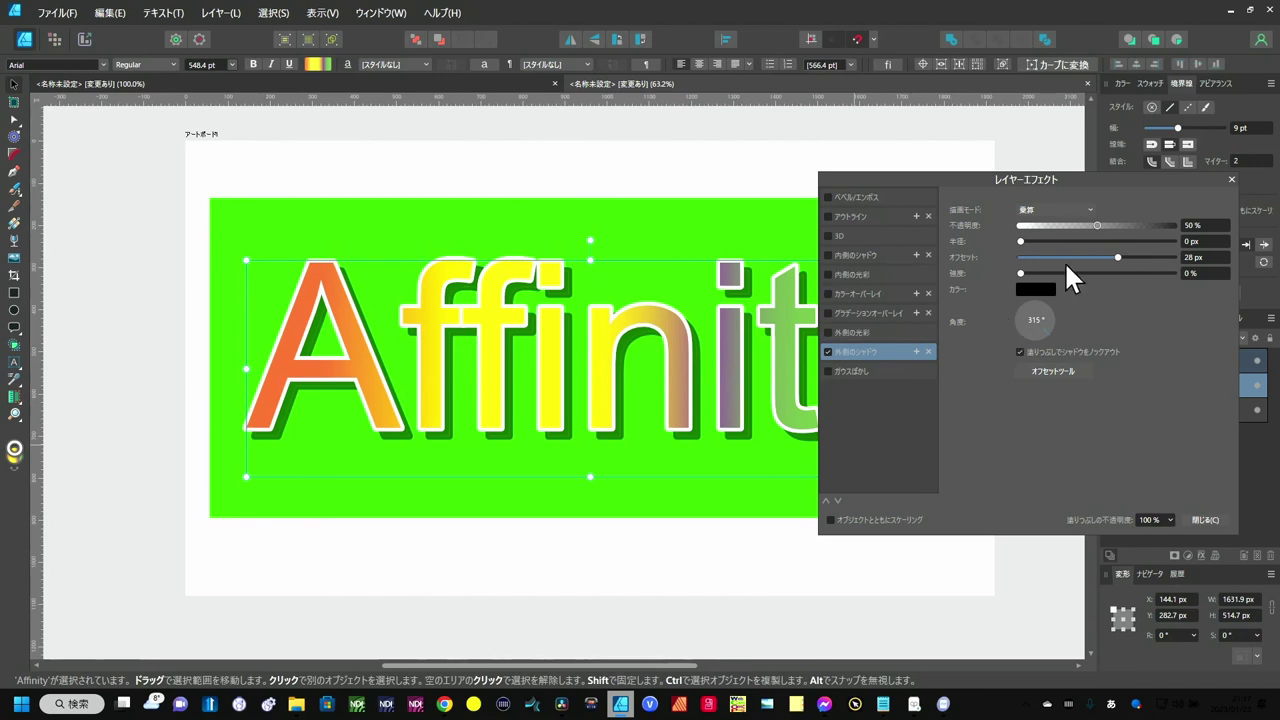
left_click_drag(1095, 222, 1152, 223)
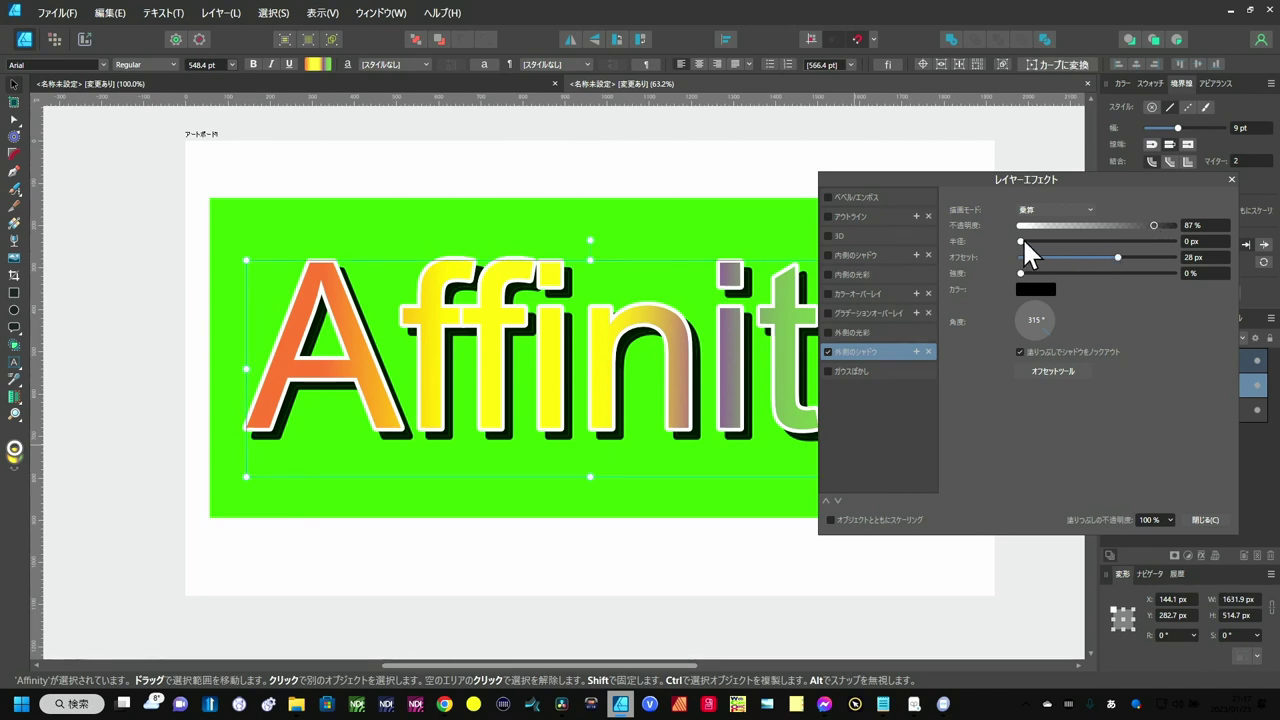
left_click_drag(1021, 241, 1113, 241)
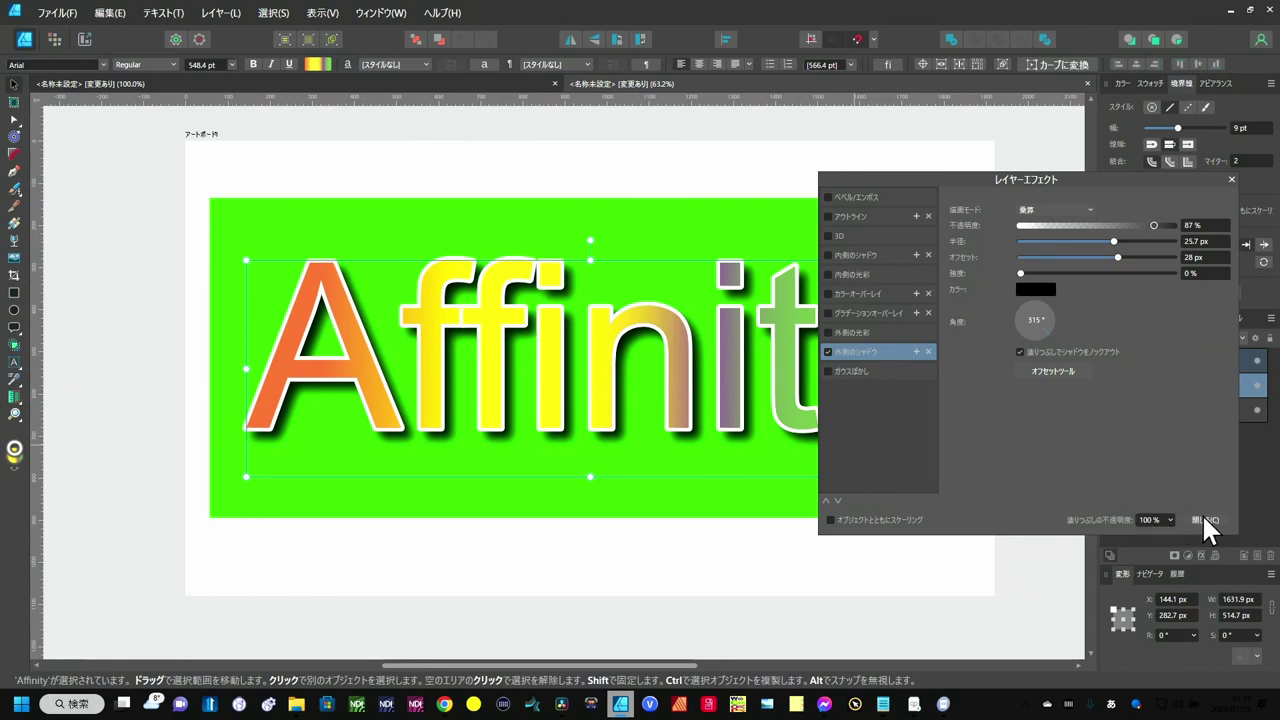
left_click(1202, 513)
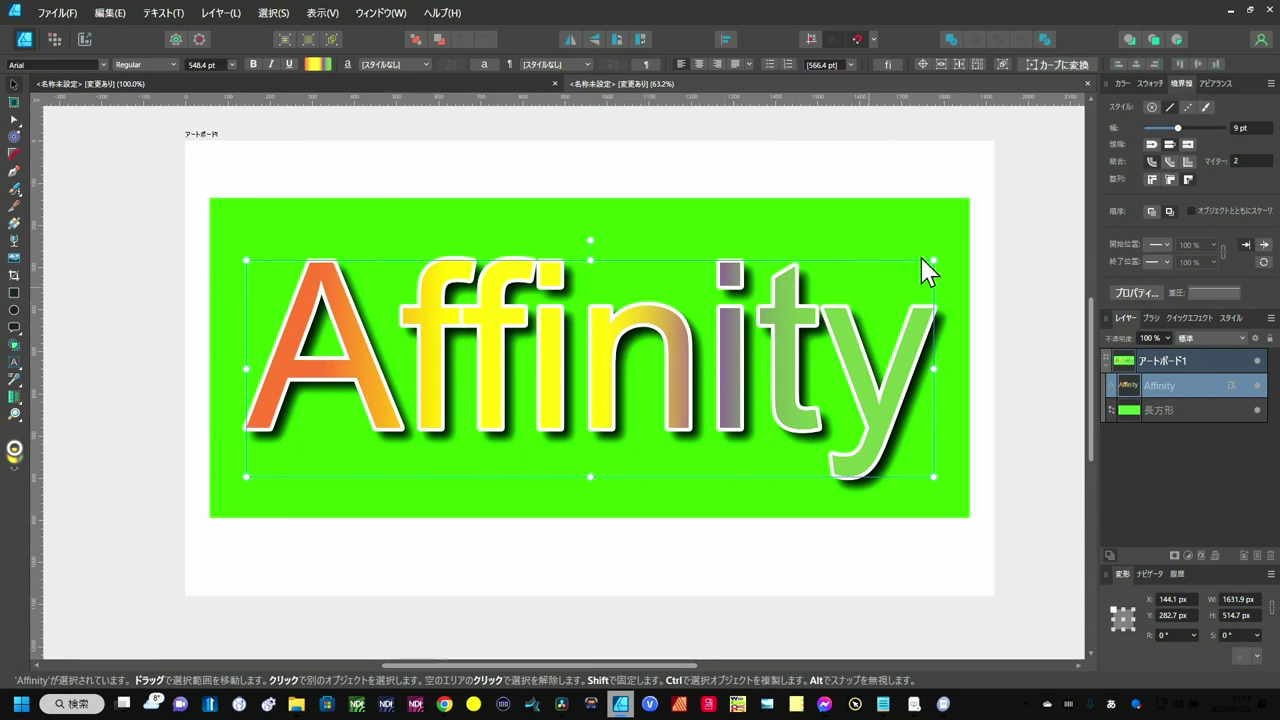
Show the Swatches panel and open its palette options menu
left_click(1151, 83)
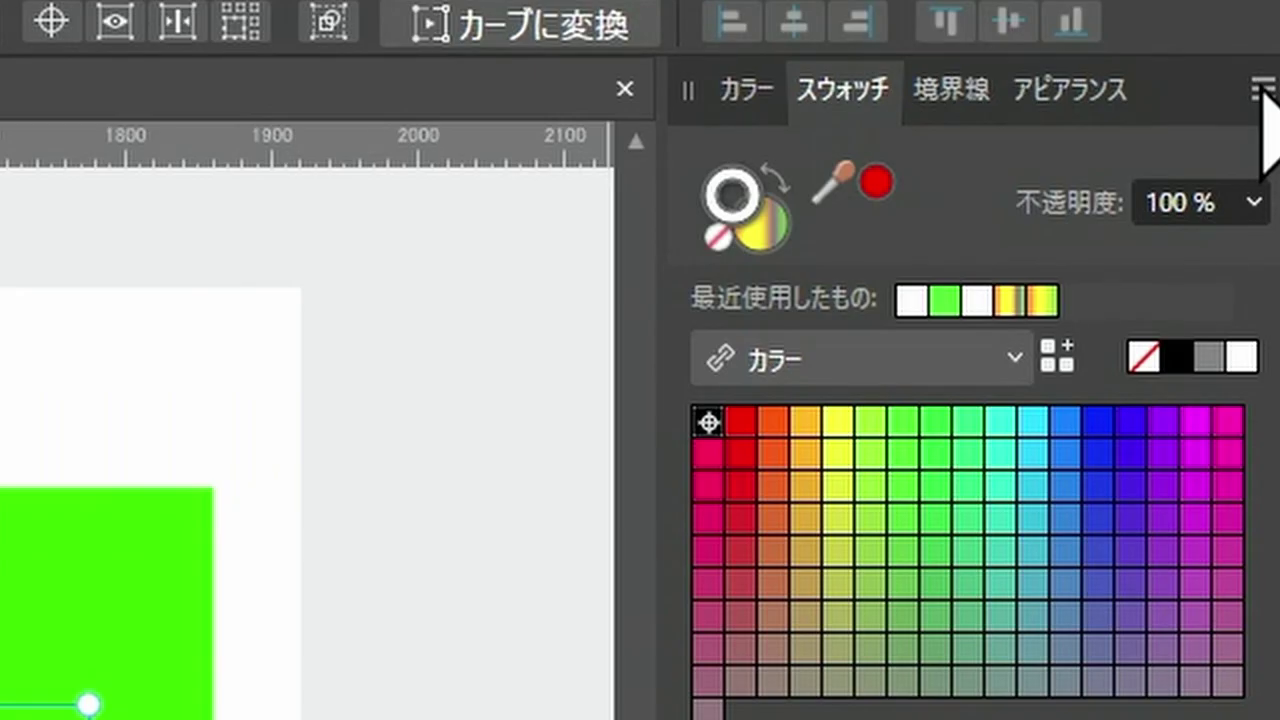
left_click(1262, 92)
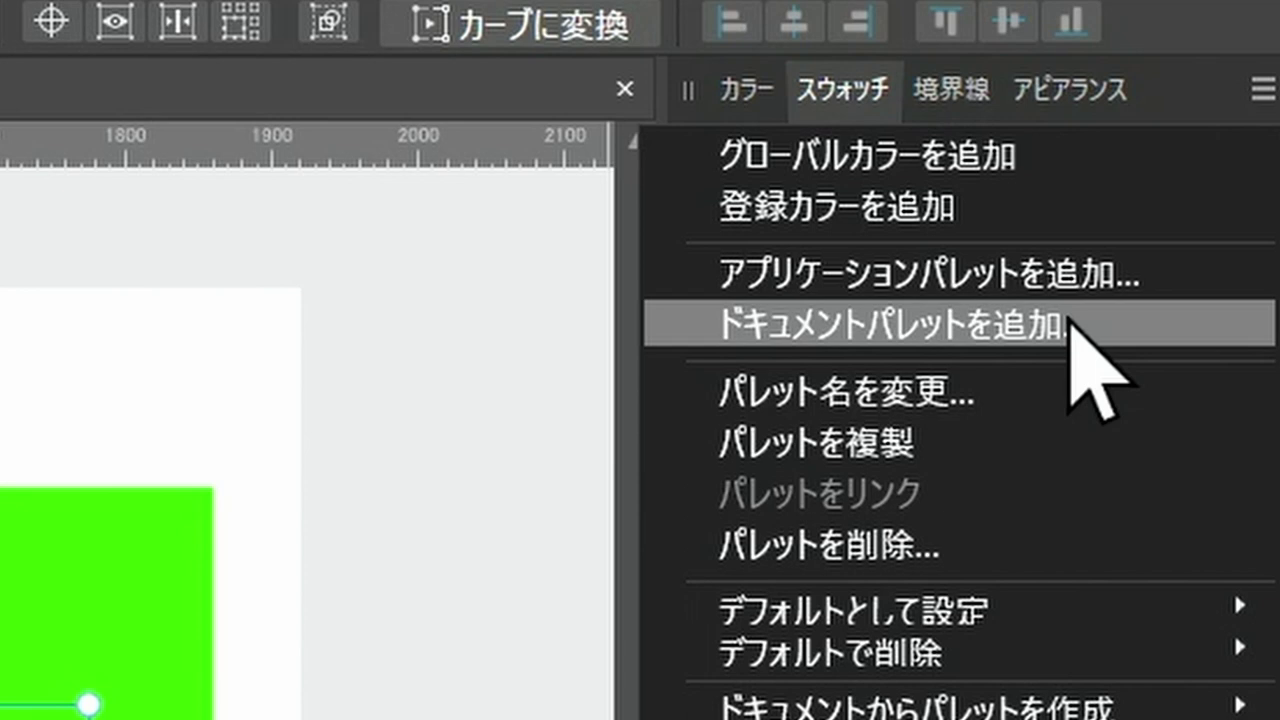
Add an application palette, renaming it from 名前なし to 自分のパレット
left_click(1076, 274)
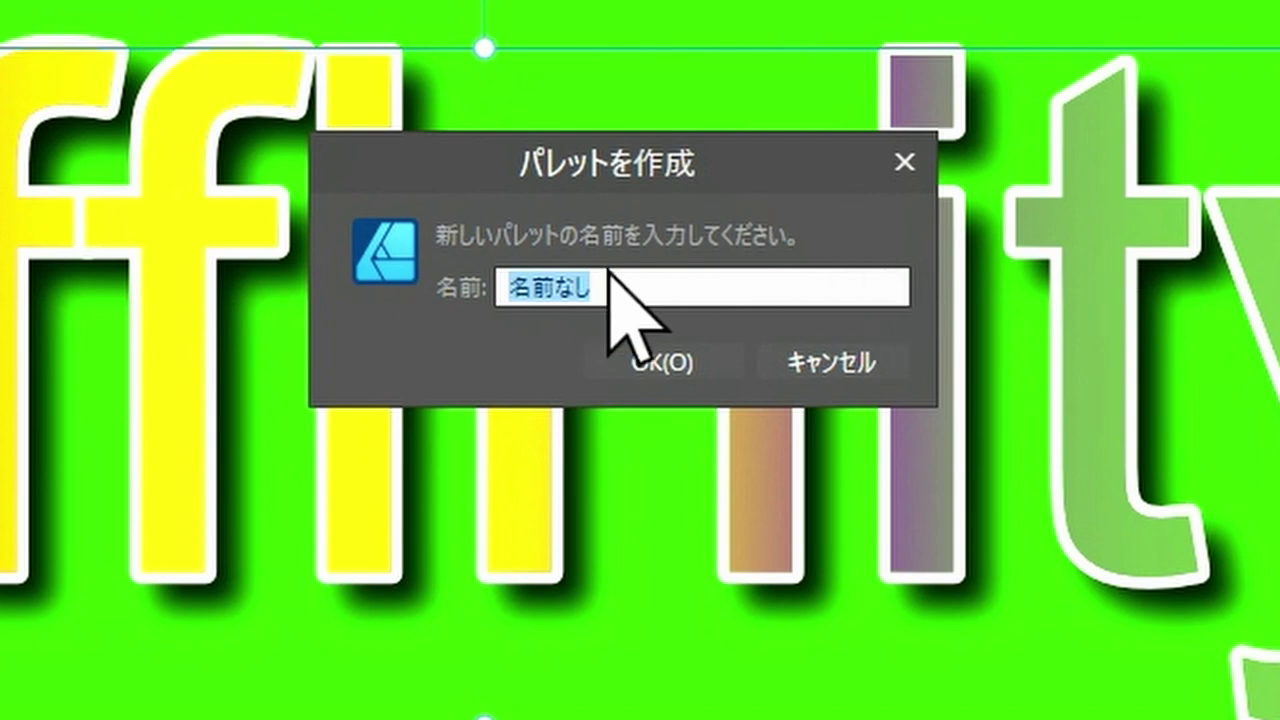
left_click(657, 285)
double_click(657, 285)
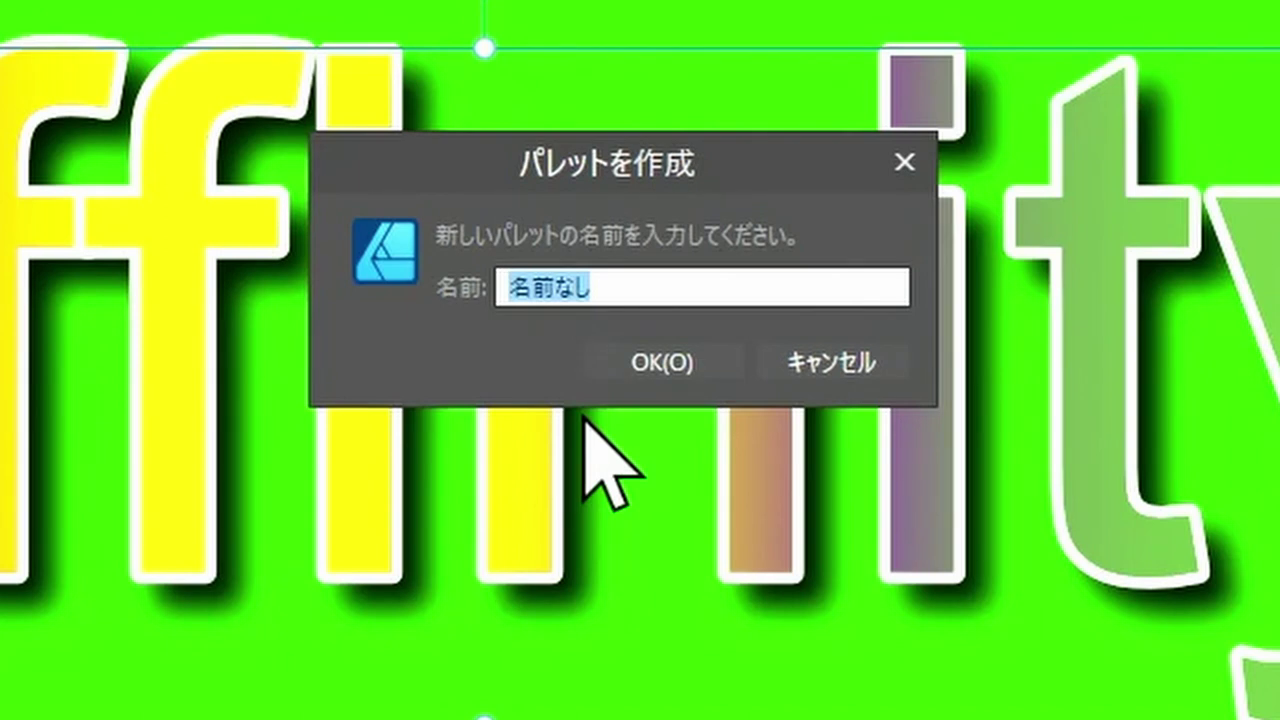
type("じぶ")
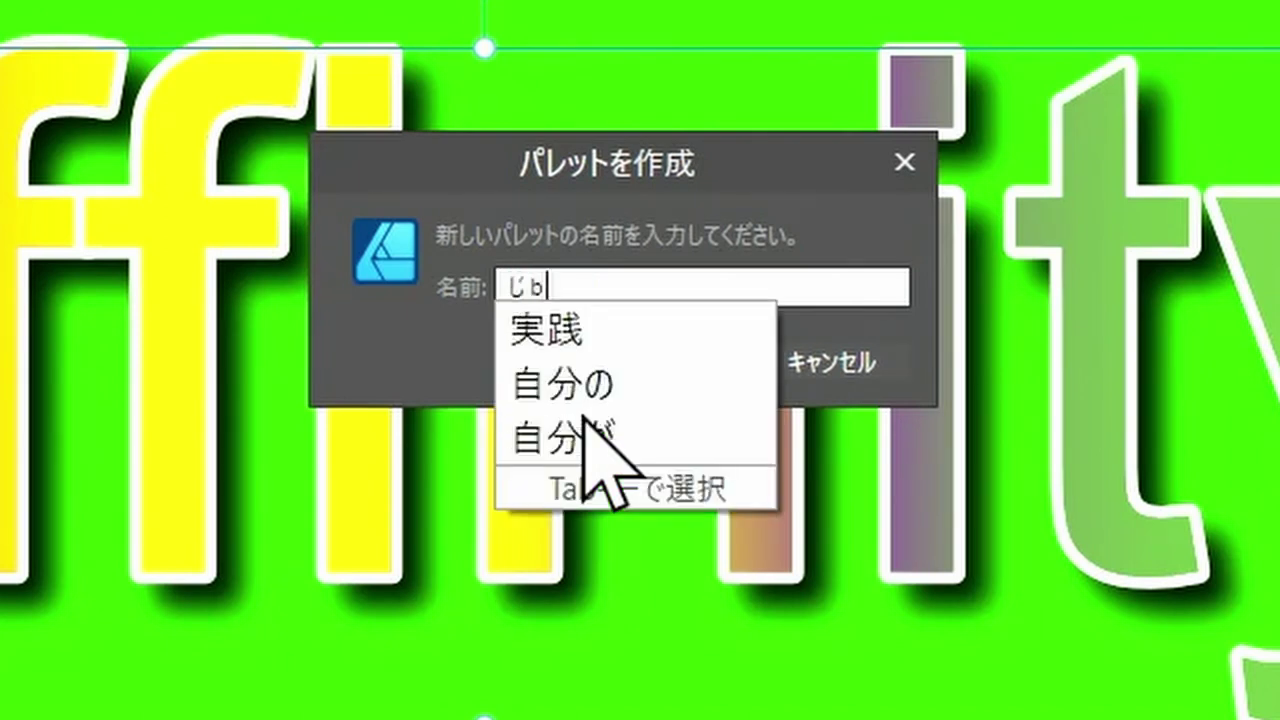
type("んの")
key("space")
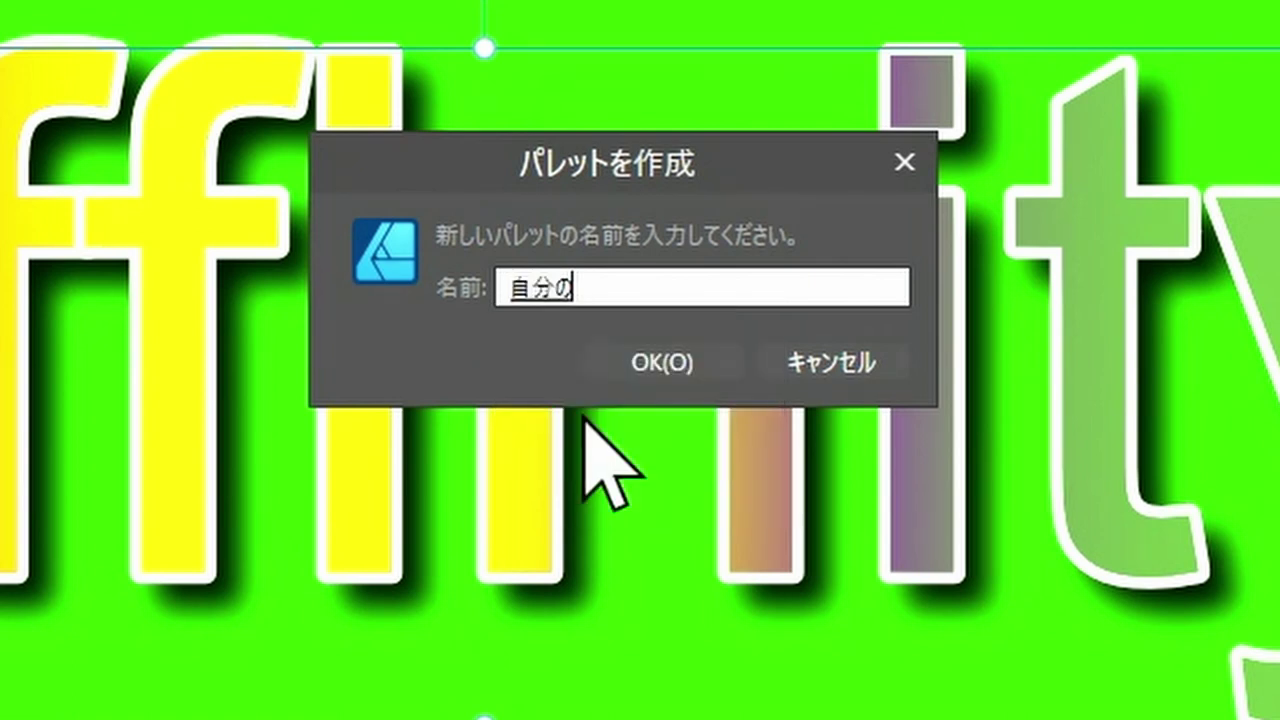
type("p")
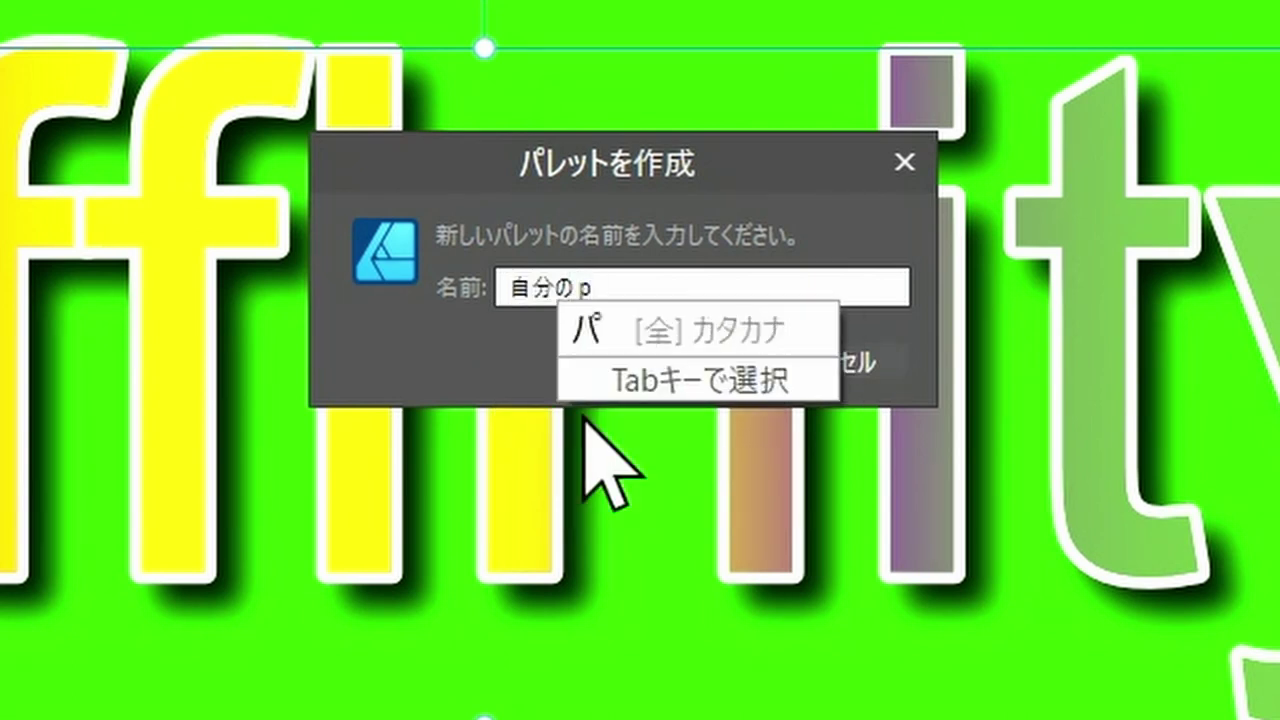
type("retto")
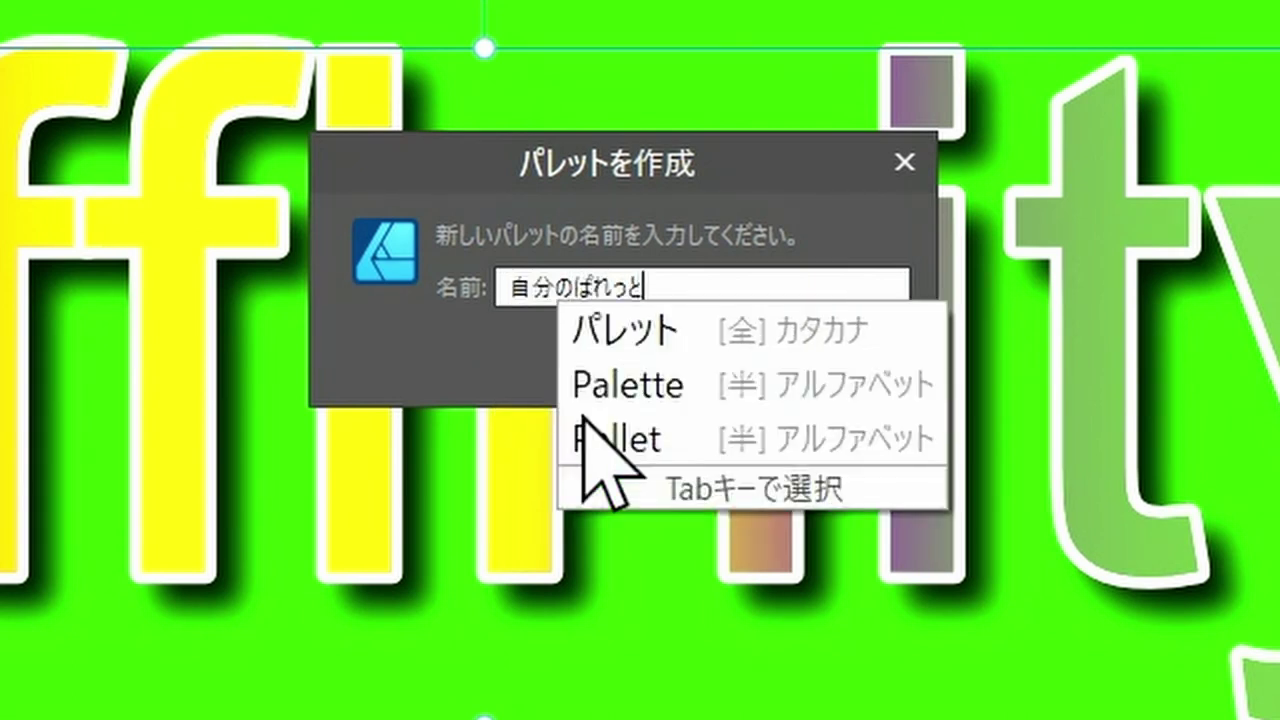
key("Tab")
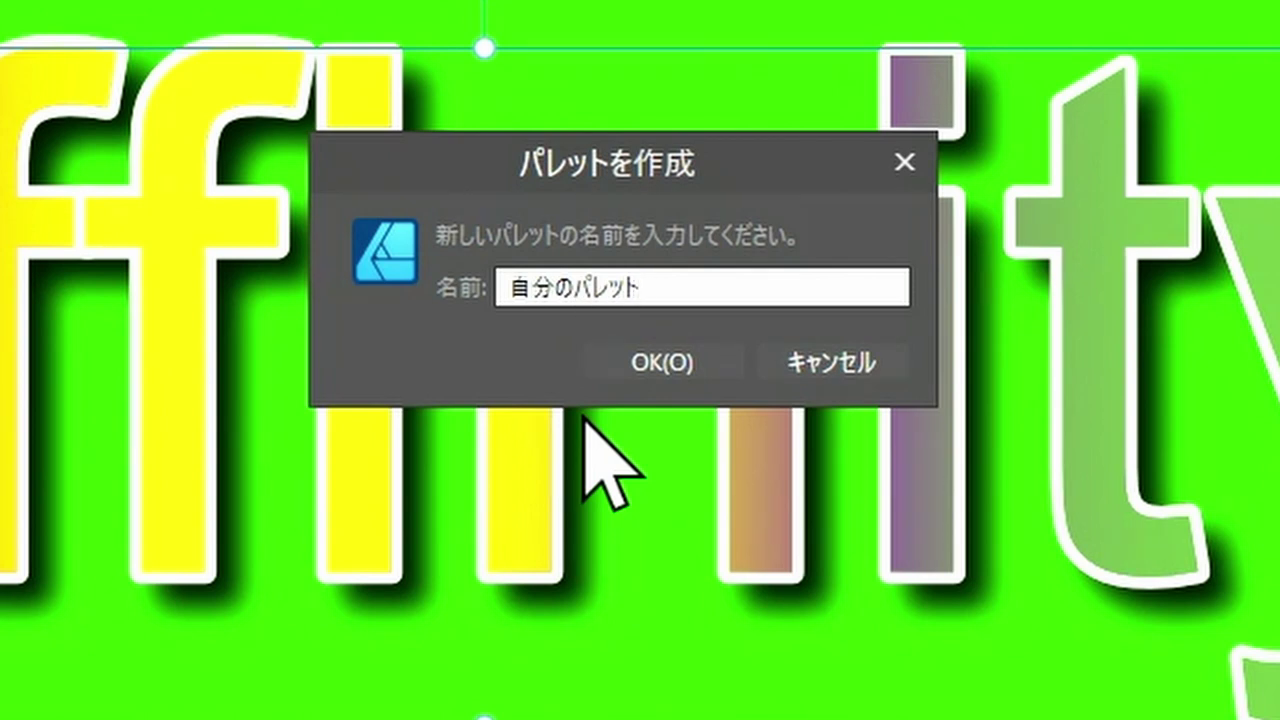
left_click(670, 362)
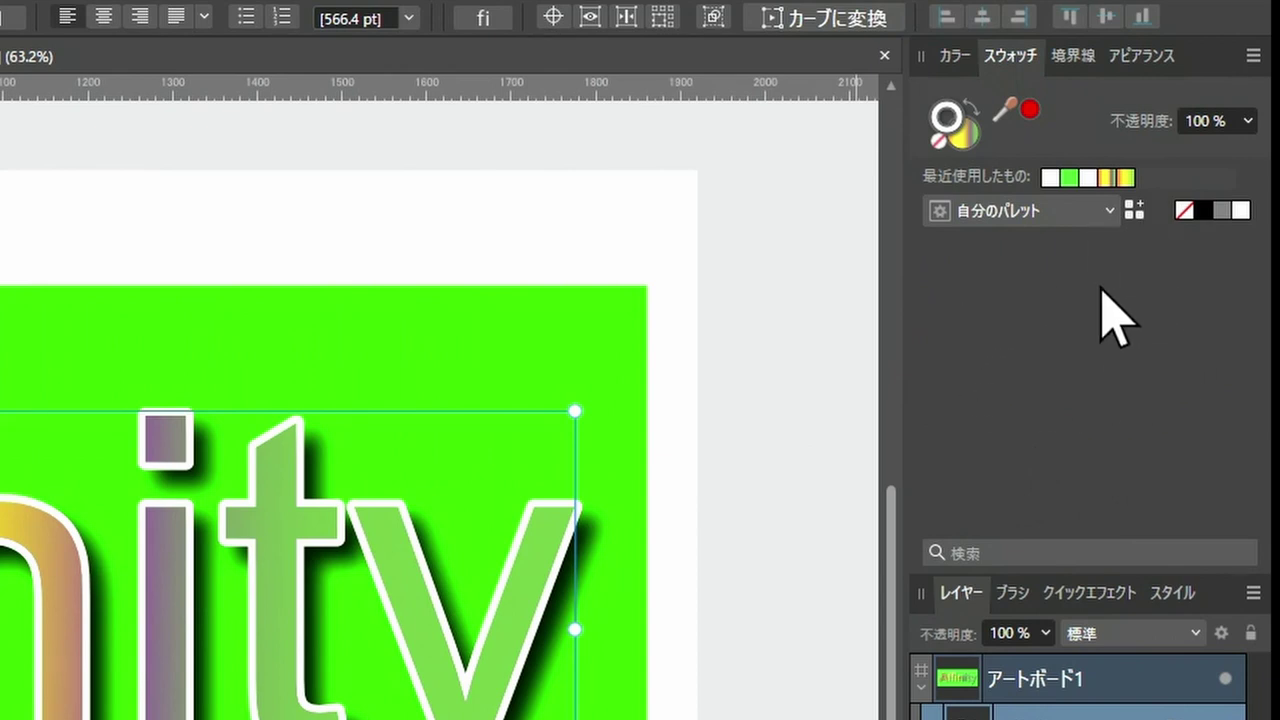
With 自分のパレット shown and Fill active, add the Affinity text's gradient as a swatch
left_click(1110, 212)
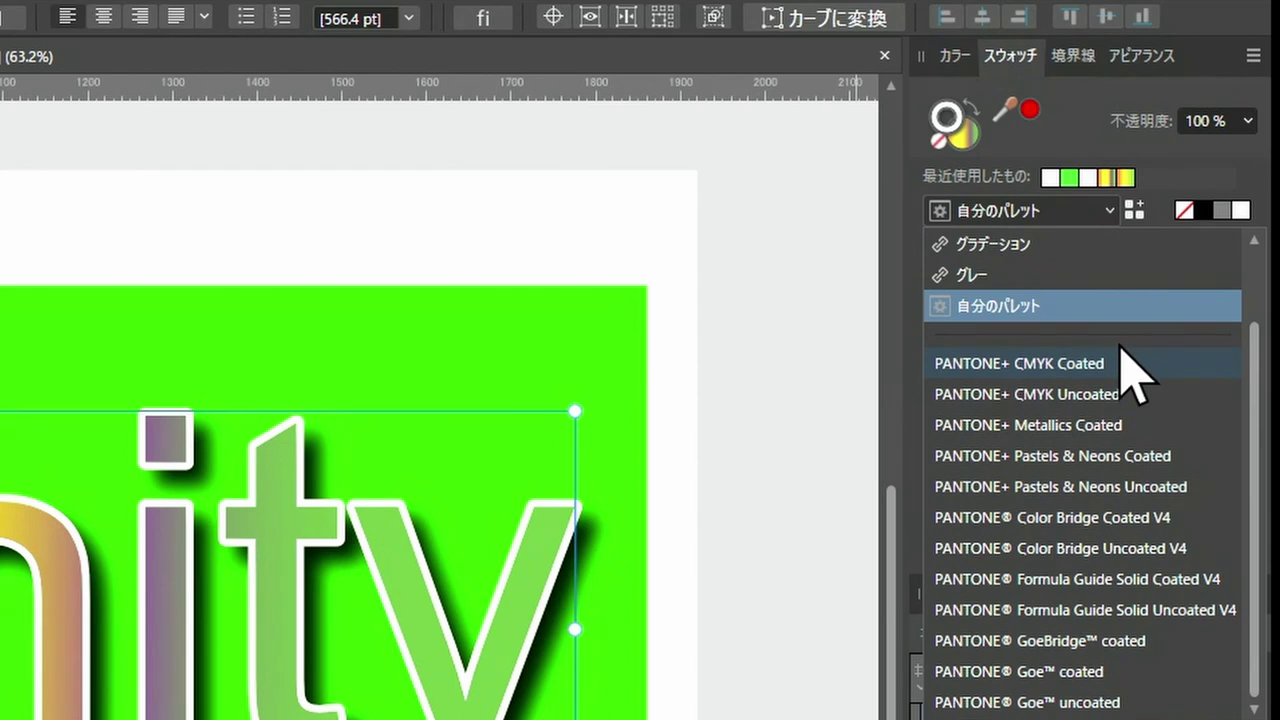
scroll(1120, 345, "up", 1)
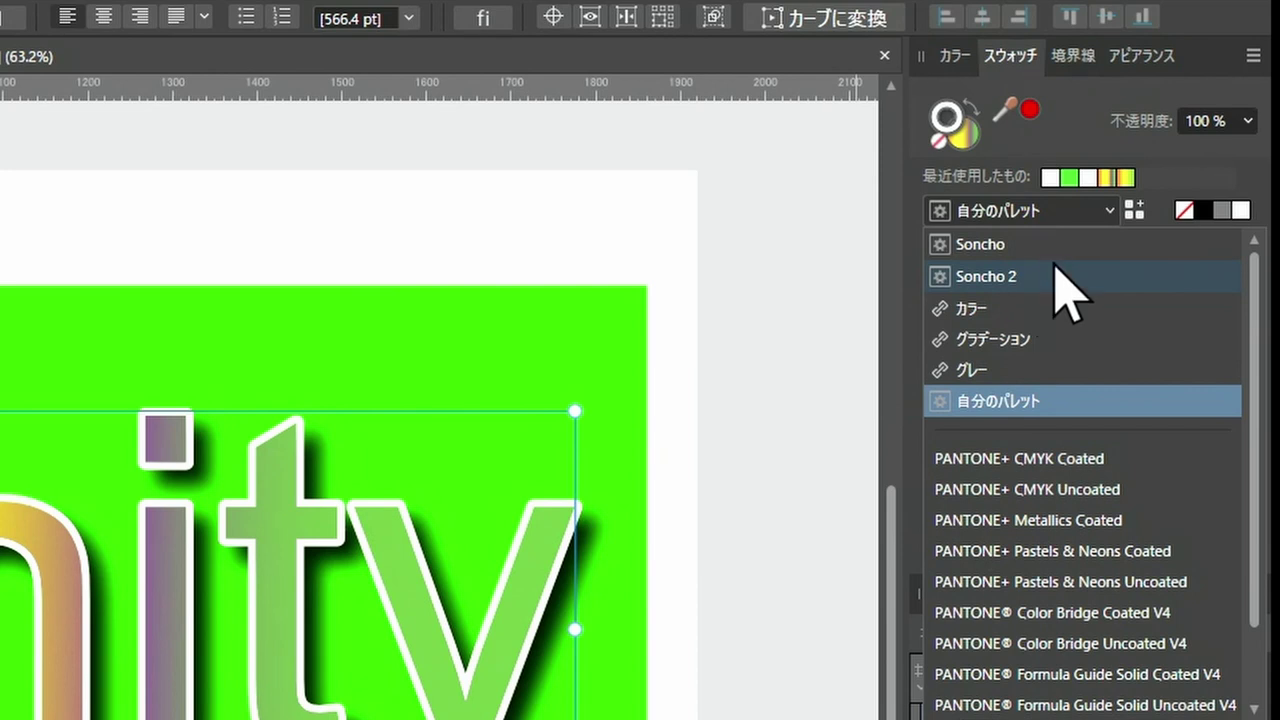
left_click(1006, 406)
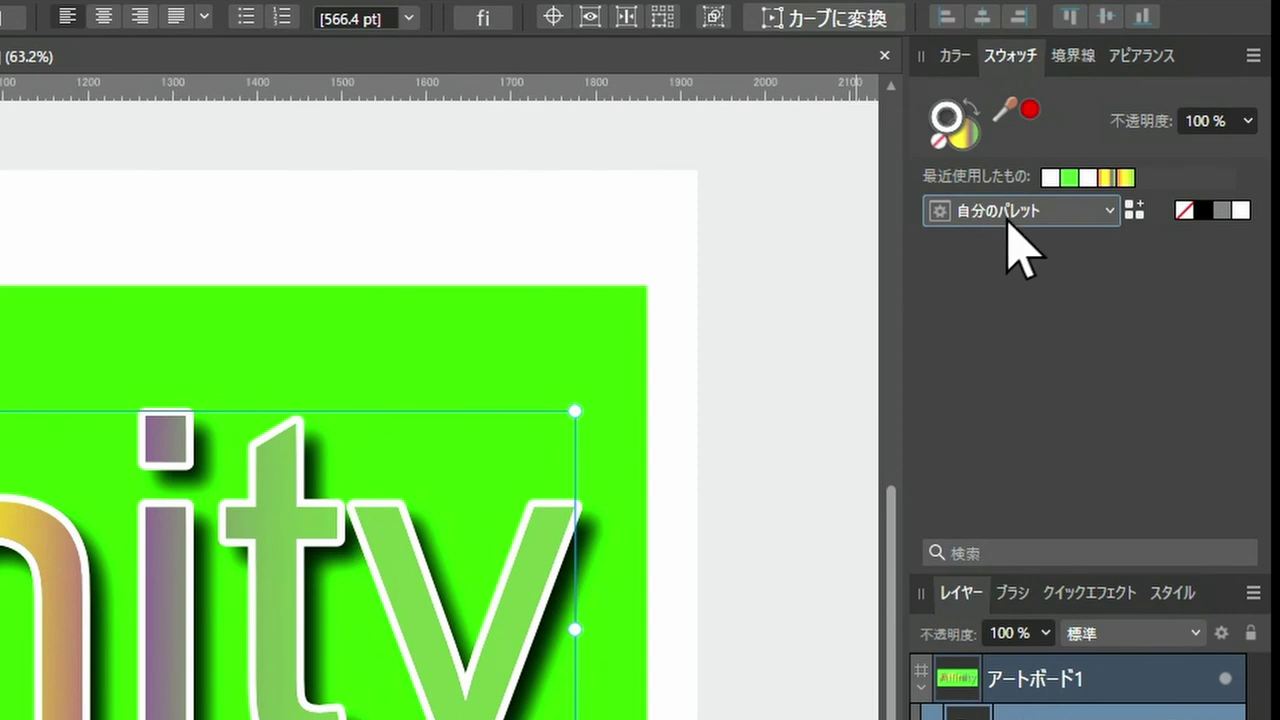
left_click(968, 135)
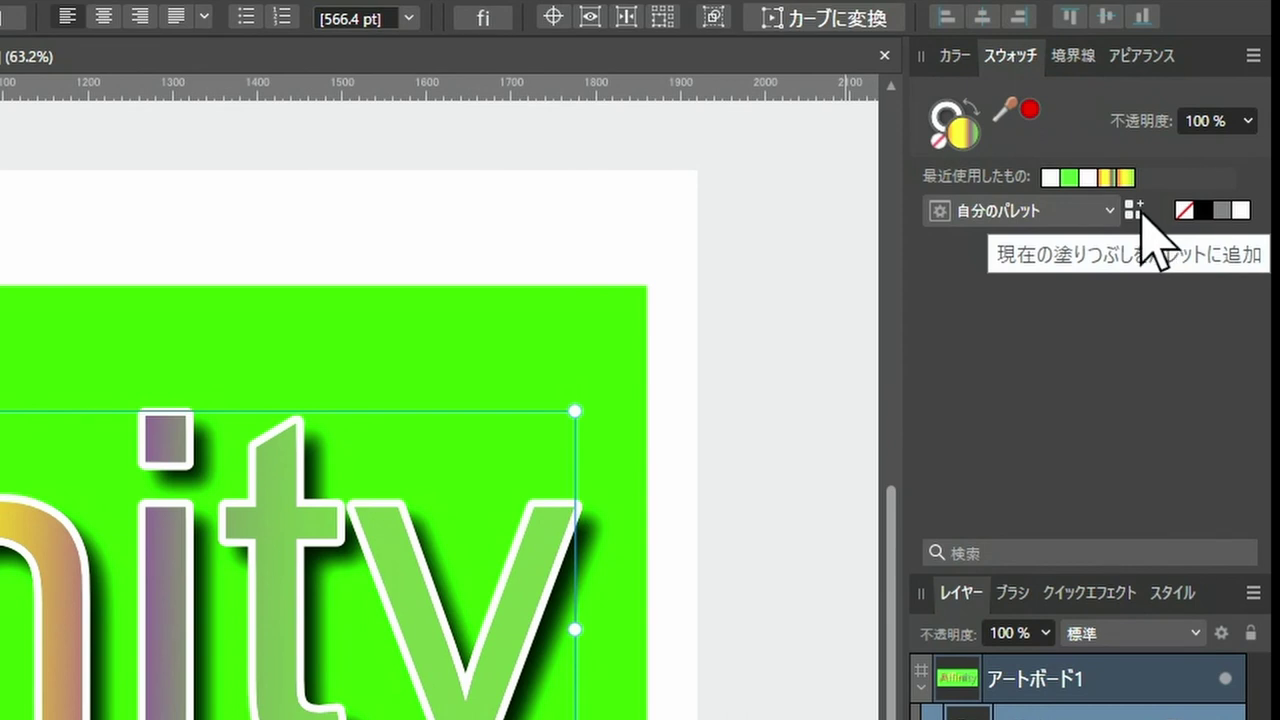
left_click(1140, 212)
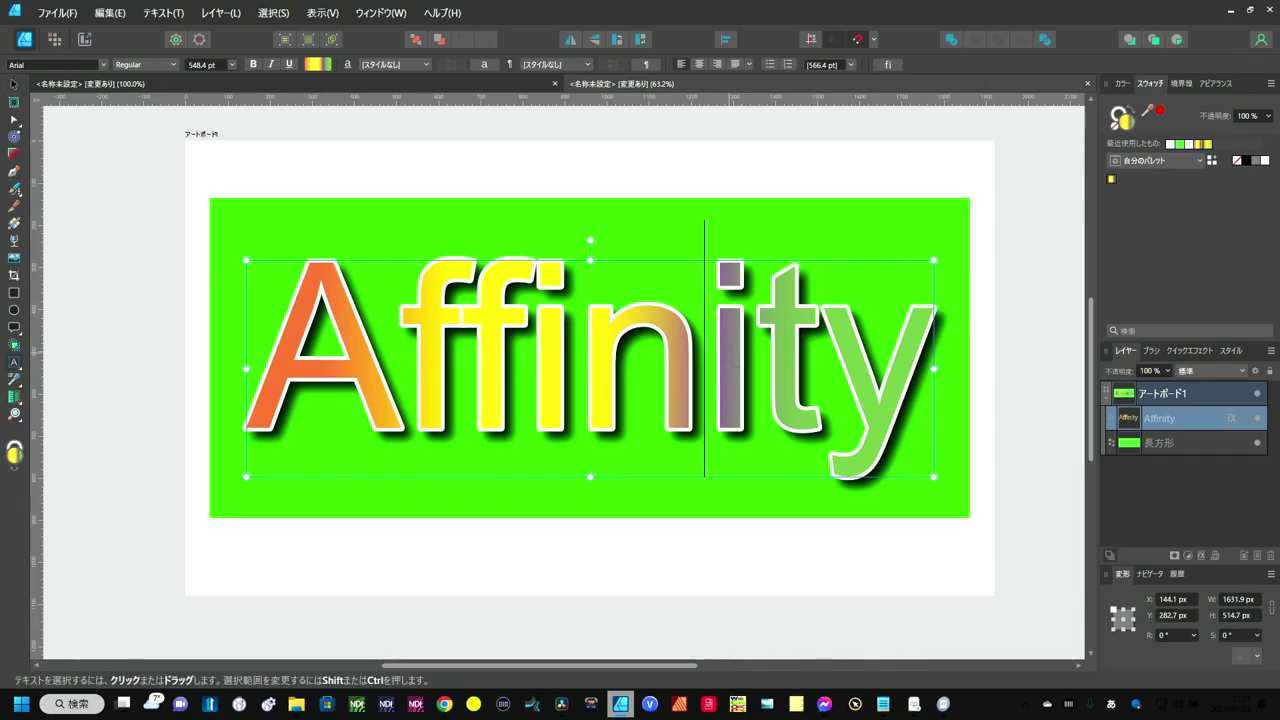
Delete the Affinity text and paste the olive, white-outlined Designer text with the Artistic Text Tool
key("Delete")
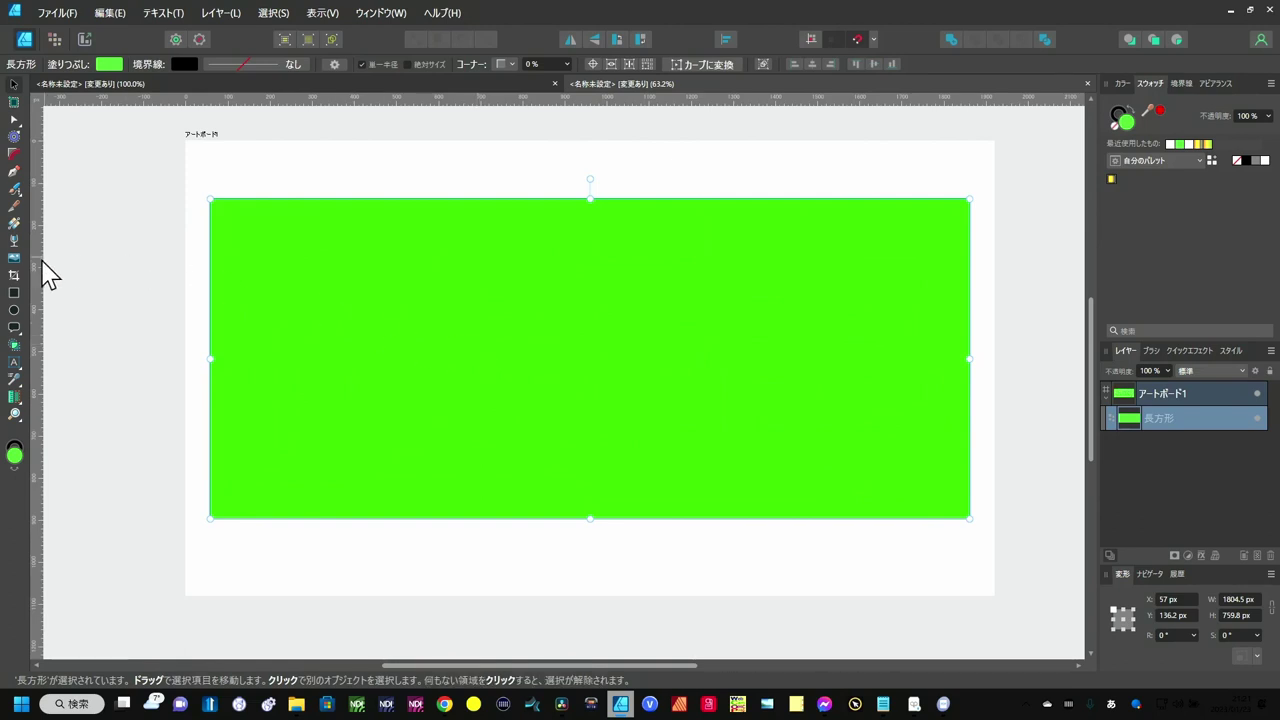
left_click(56, 268)
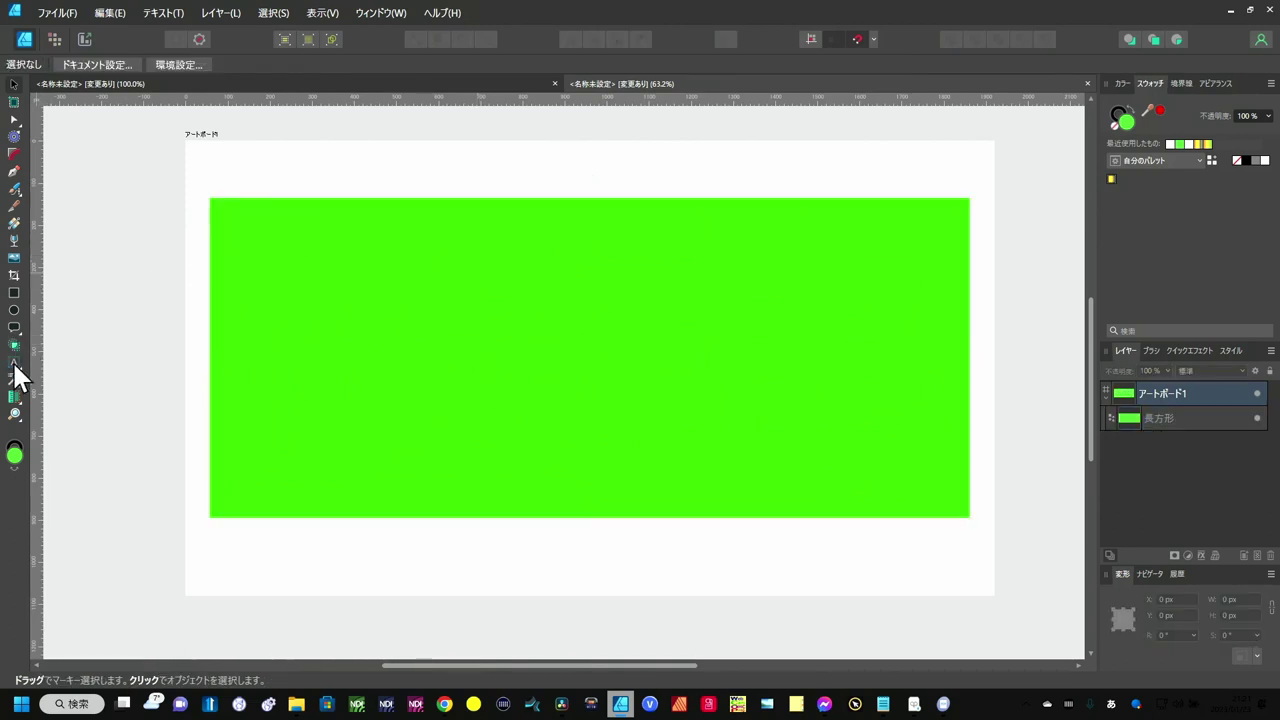
left_click(14, 361)
key("ctrl+v")
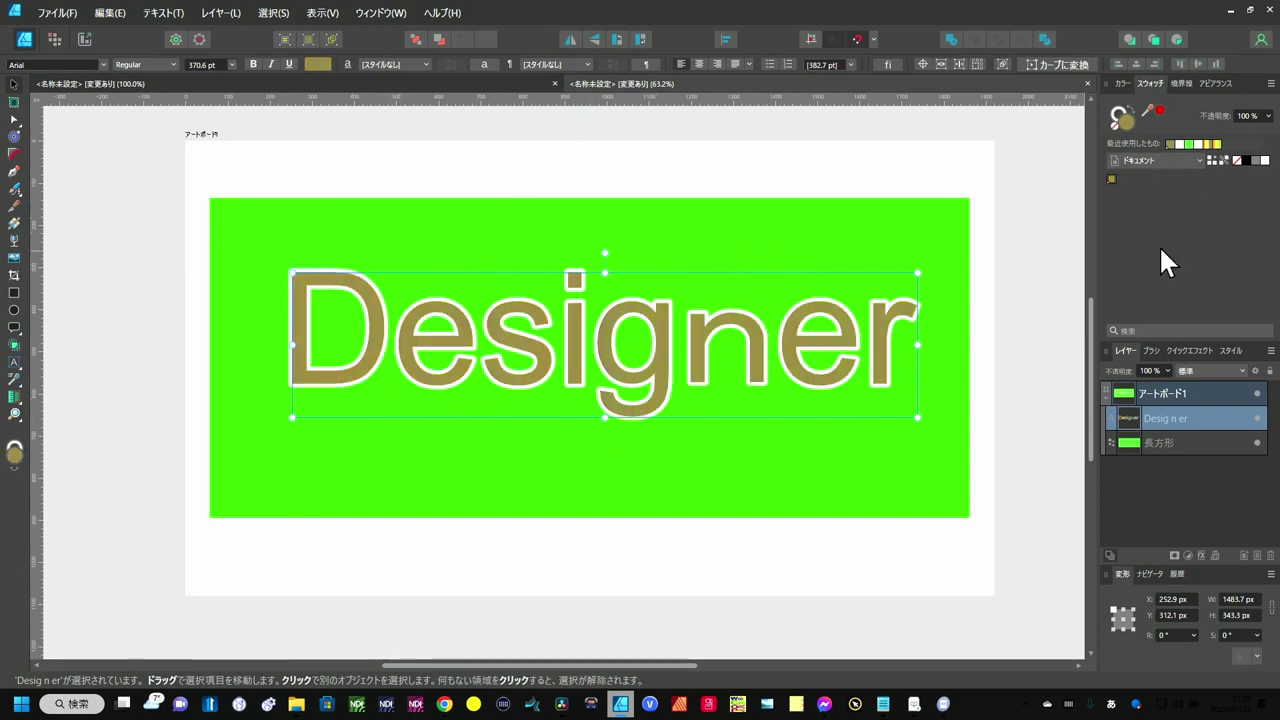
Apply the orange-yellow-purple-green gradient swatch from 自分のパレット to the Designer text
left_click(1190, 158)
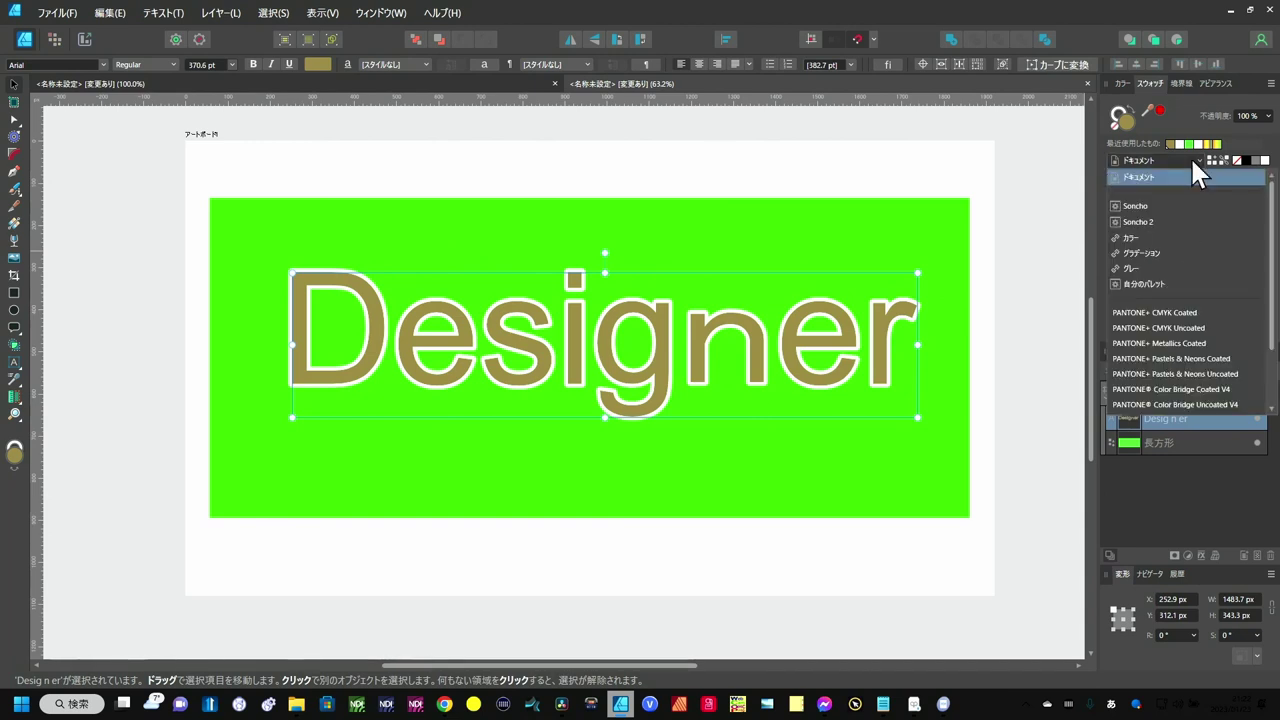
left_click(1127, 280)
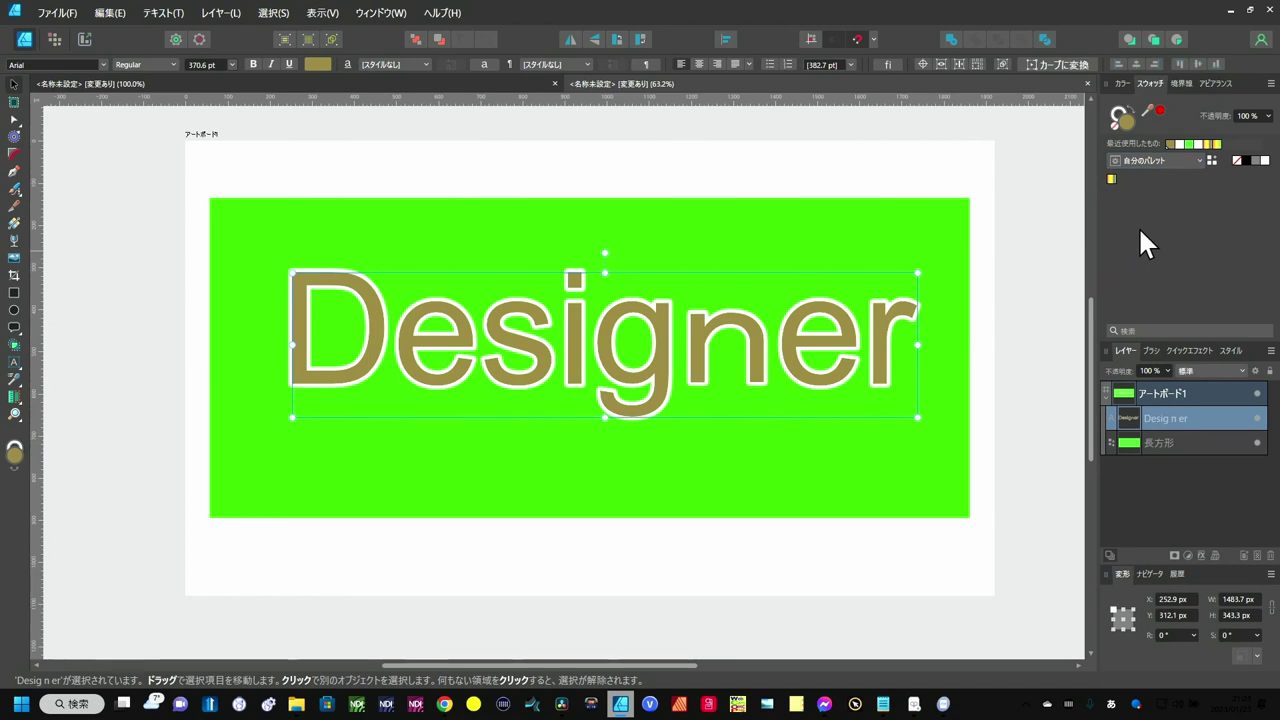
left_click(1111, 179)
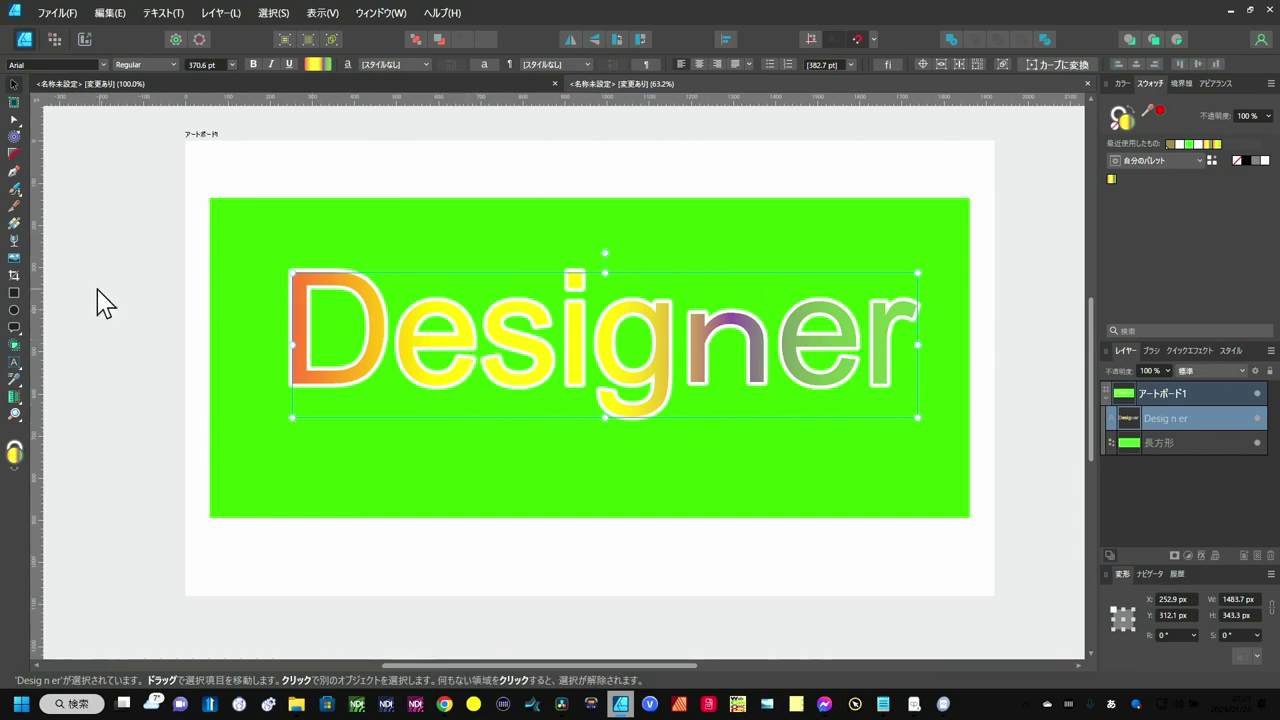
Angle the Designer gradient diagonally with the Fill Tool, orange on 'Des' through green on 'er'
left_click(16, 217)
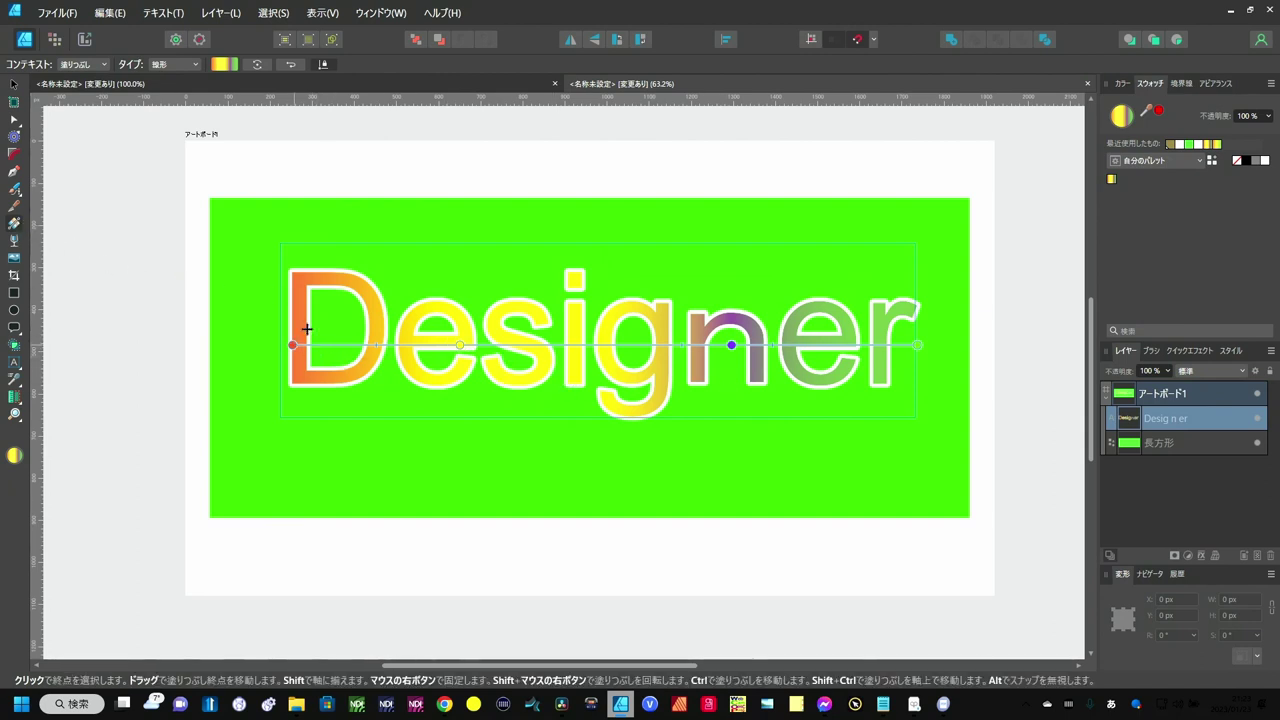
left_click_drag(292, 345, 506, 245)
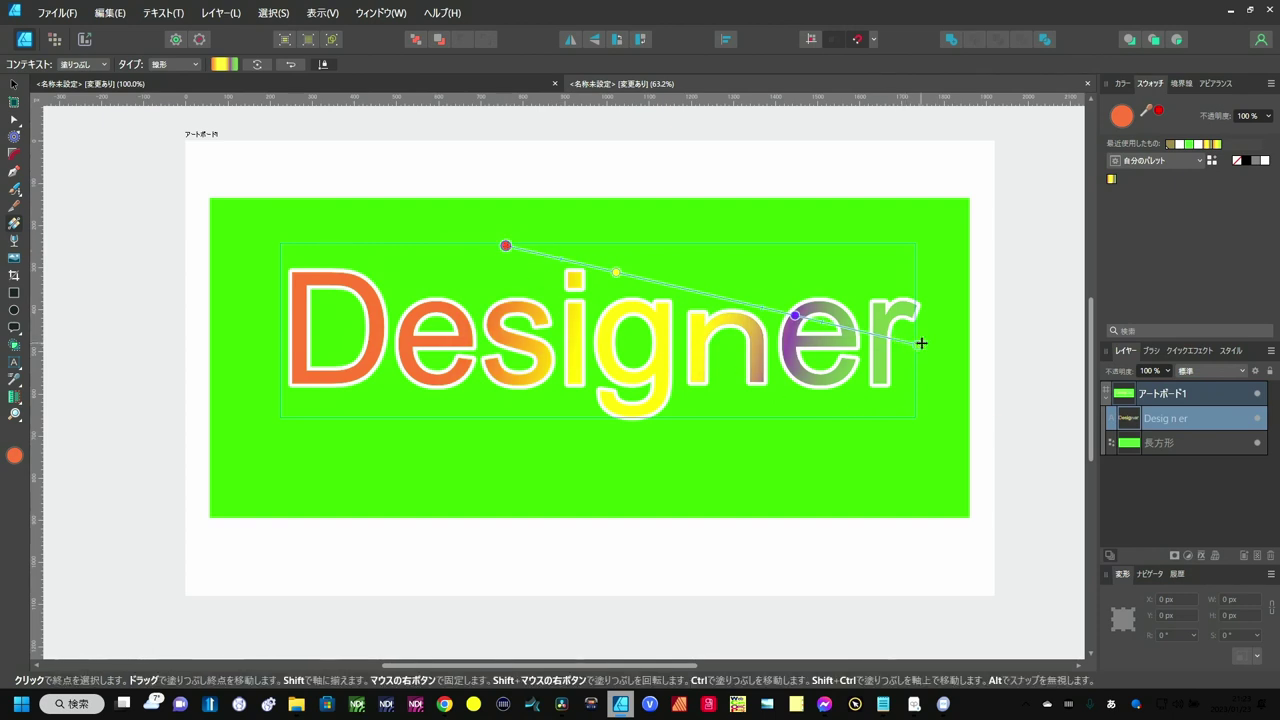
mouse_move(921, 343)
left_mouse_down()
mouse_move(686, 417)
mouse_move(504, 415)
mouse_move(503, 428)
left_mouse_up()
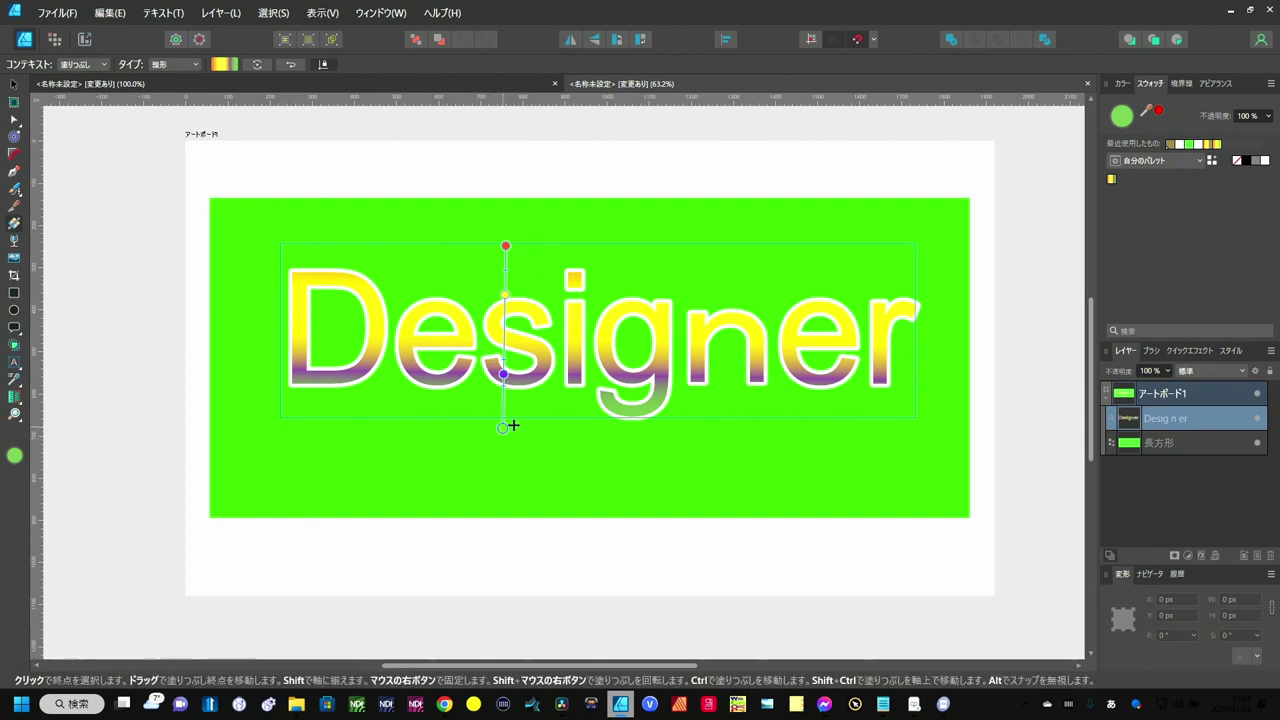
left_click_drag(503, 428, 759, 417)
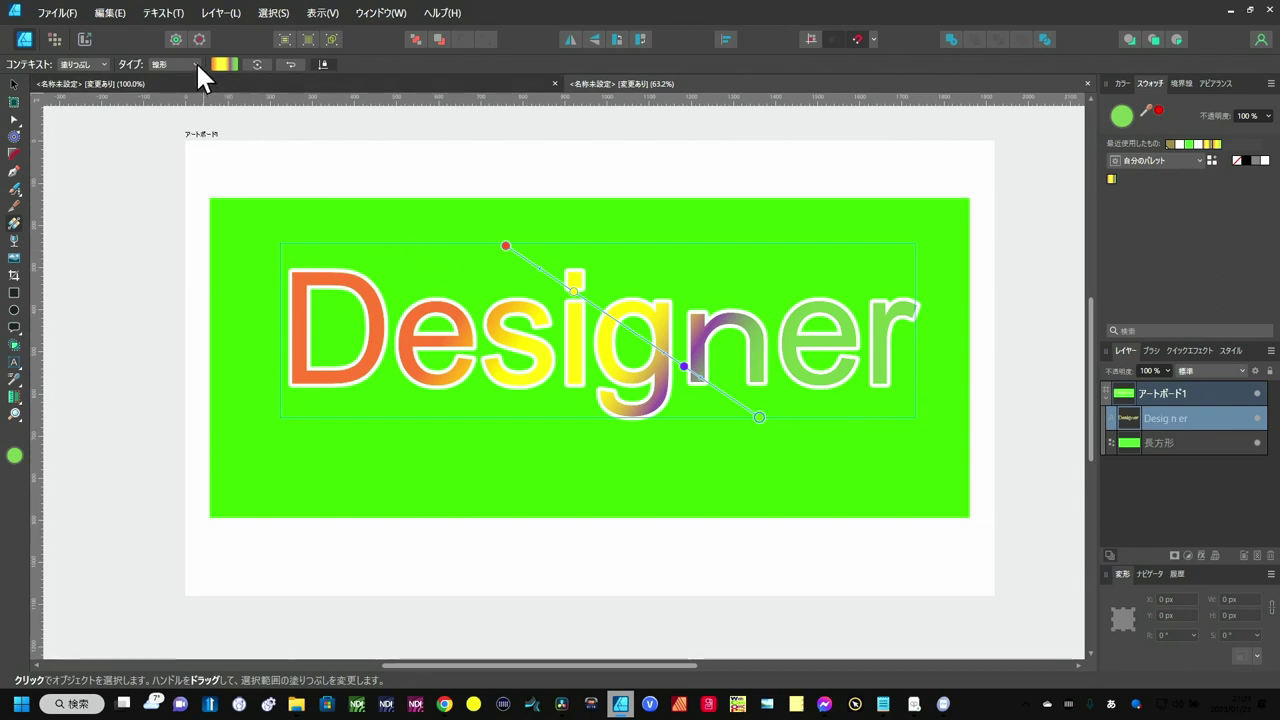
Change the gradient type to 楕円形 (elliptical), then shrink it and move it up-left
left_click(196, 63)
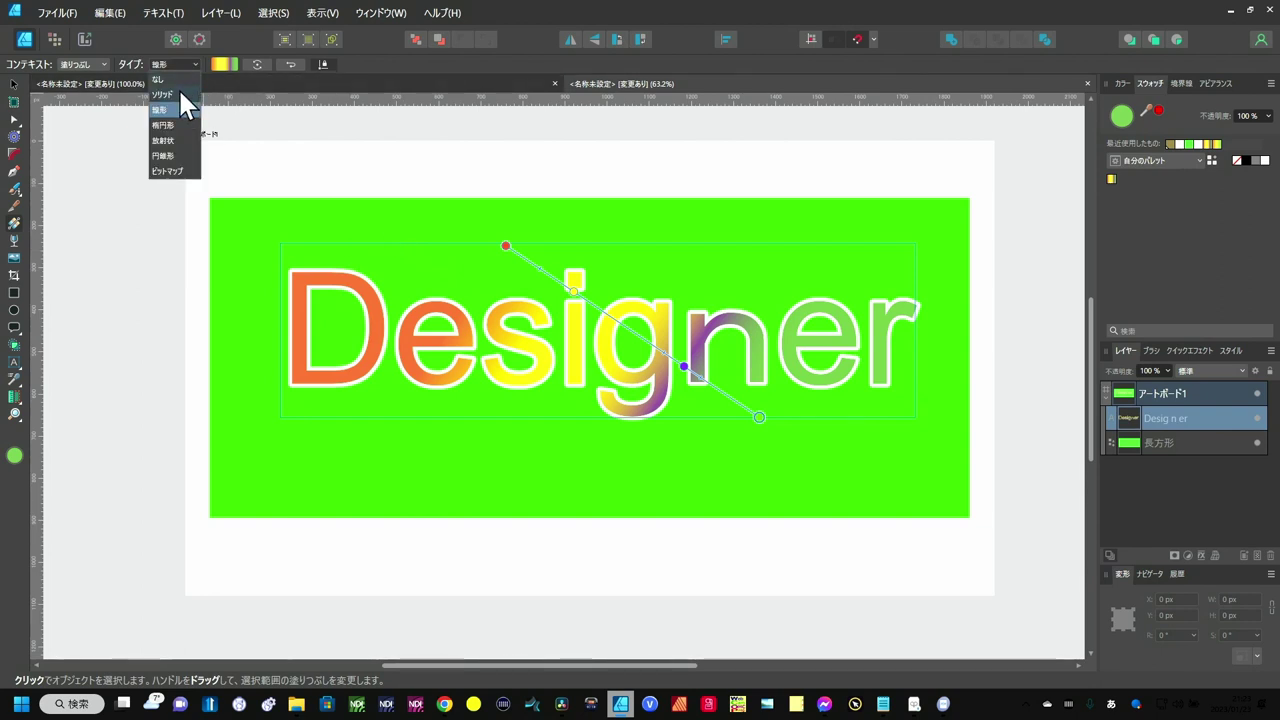
left_click(165, 126)
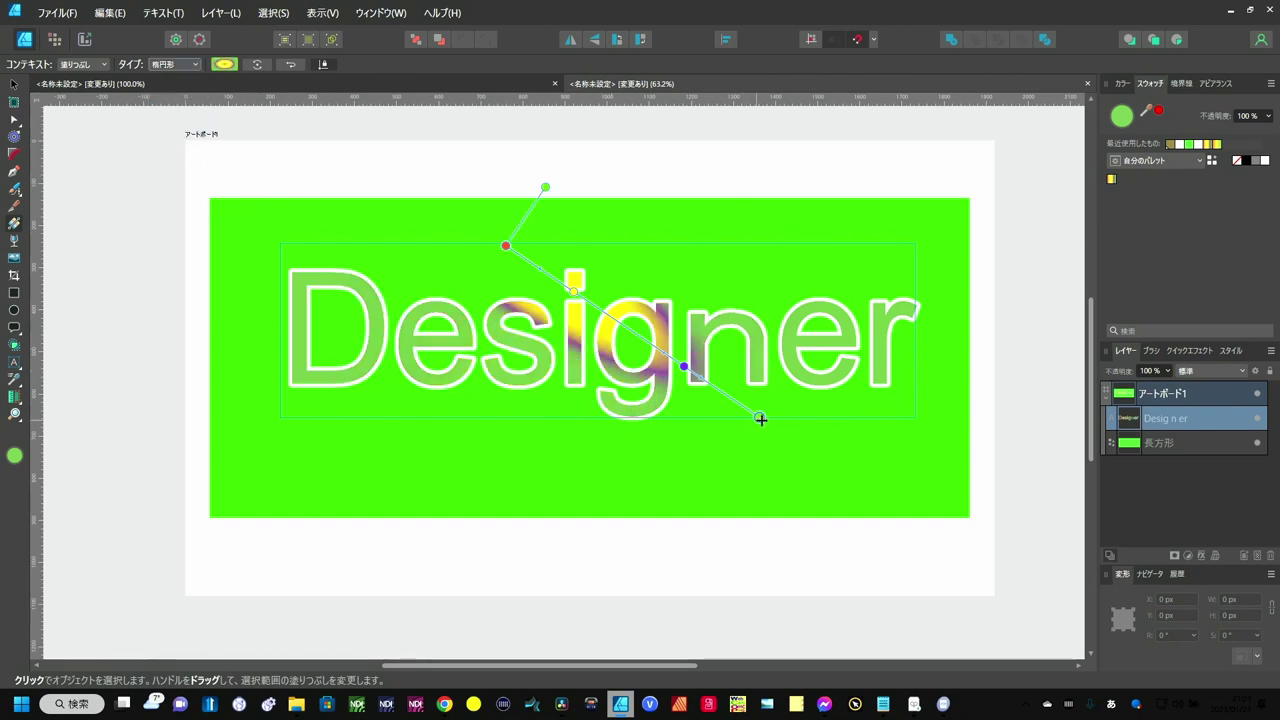
mouse_move(760, 419)
left_mouse_down()
mouse_move(664, 358)
mouse_move(632, 360)
left_mouse_up()
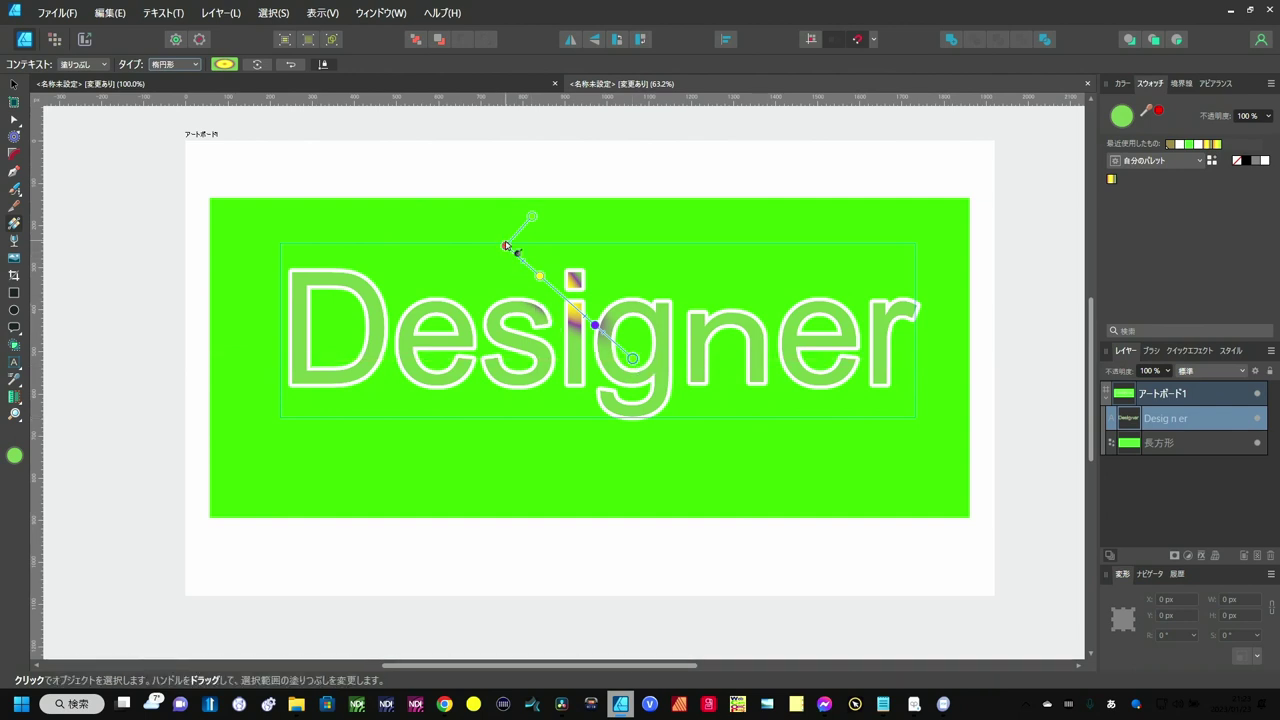
left_click_drag(506, 243, 330, 265)
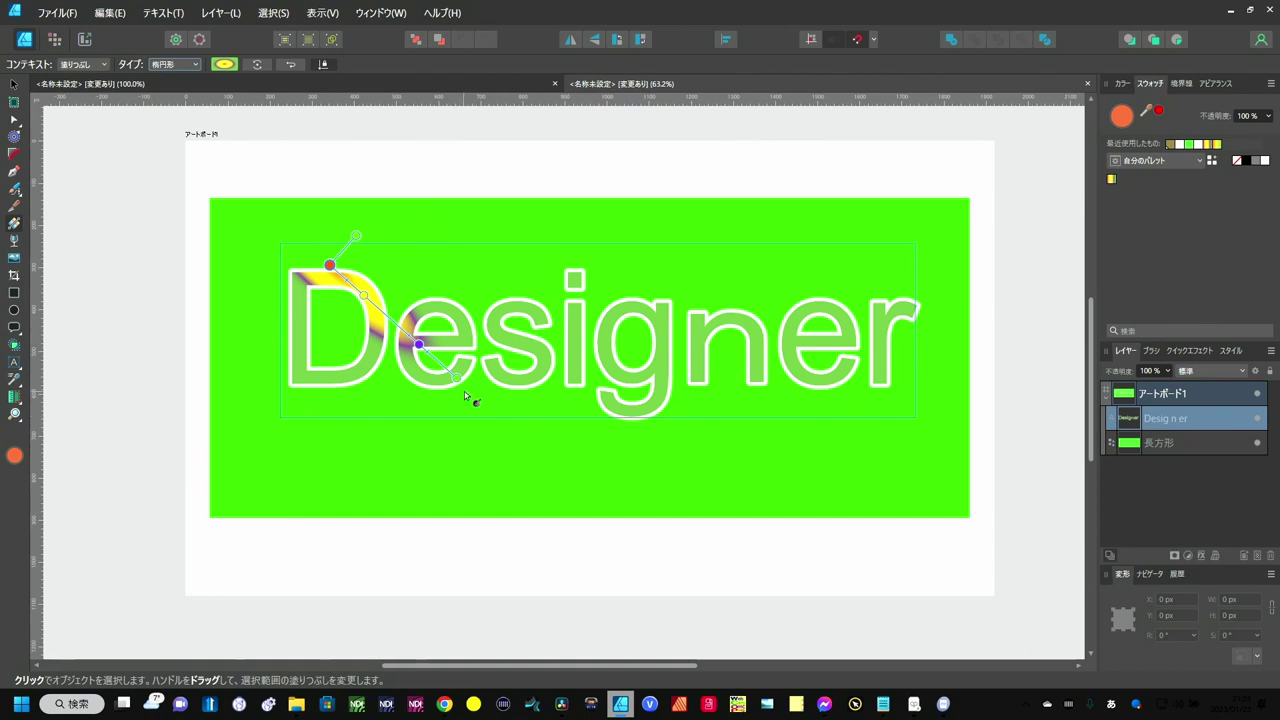
Stretch, rotate and reposition the elliptical gradient so its colours centre on the letters 'si'
mouse_move(461, 379)
left_mouse_down()
mouse_move(806, 417)
mouse_move(826, 397)
mouse_move(809, 391)
left_mouse_up()
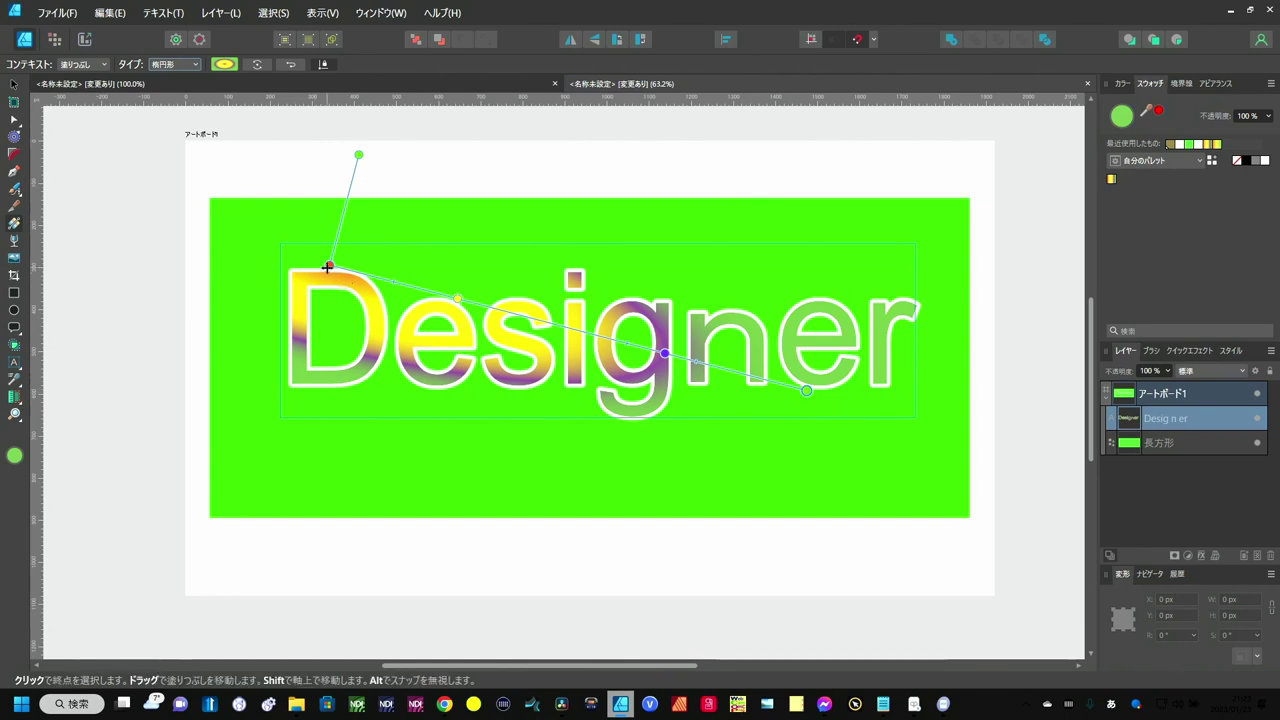
left_click_drag(331, 265, 420, 280)
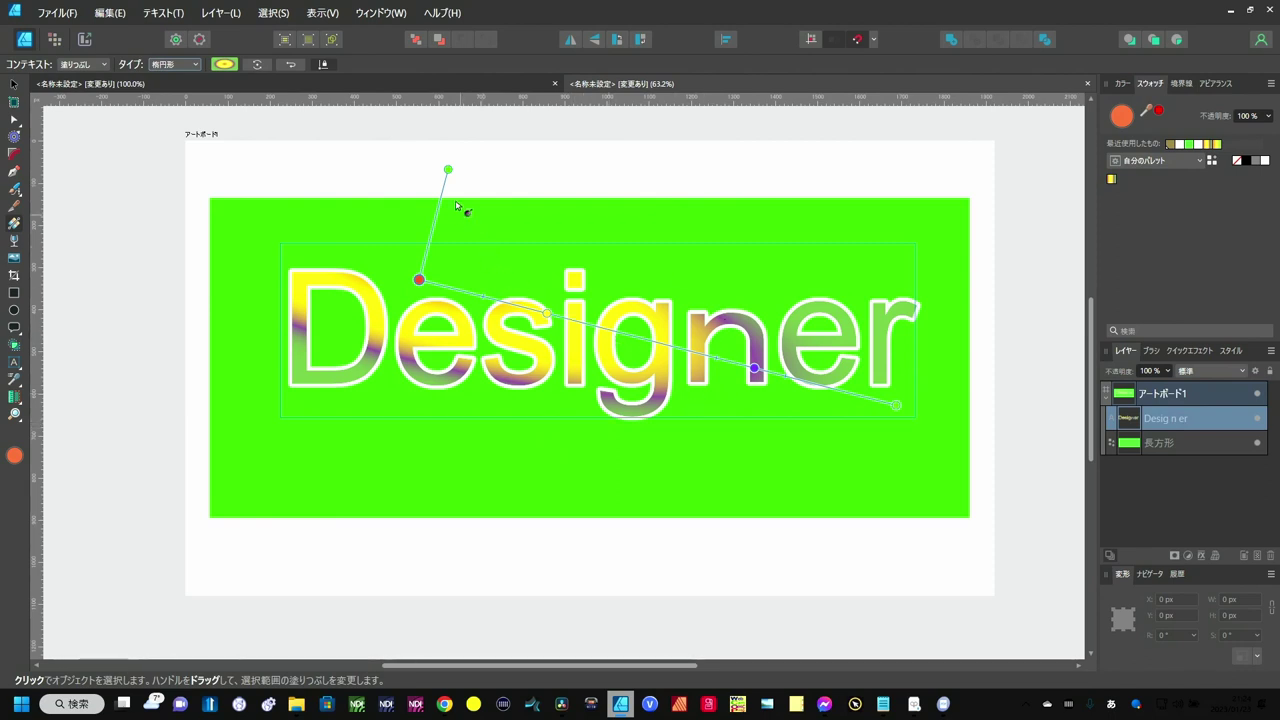
mouse_move(448, 169)
left_mouse_down()
mouse_move(493, 190)
mouse_move(506, 214)
mouse_move(480, 166)
mouse_move(400, 174)
mouse_move(369, 211)
mouse_move(362, 250)
left_mouse_up()
left_click_drag(419, 280, 579, 344)
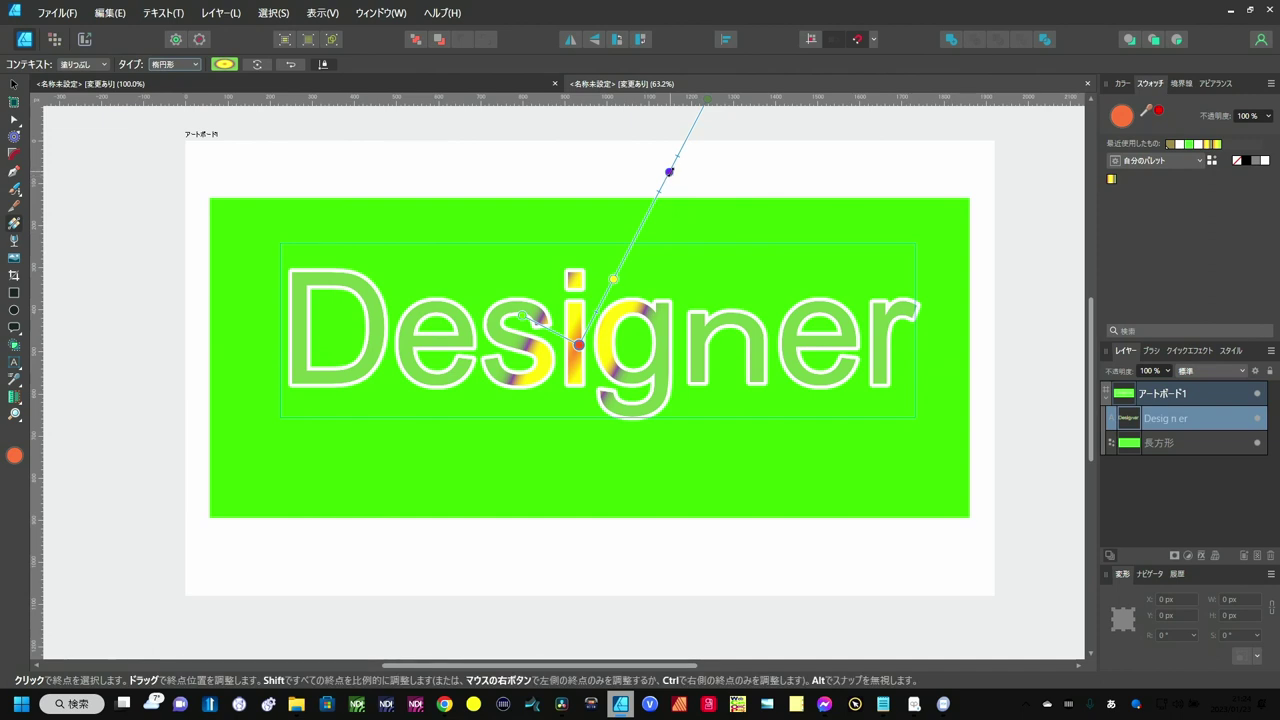
scroll(697, 238, "down", 3)
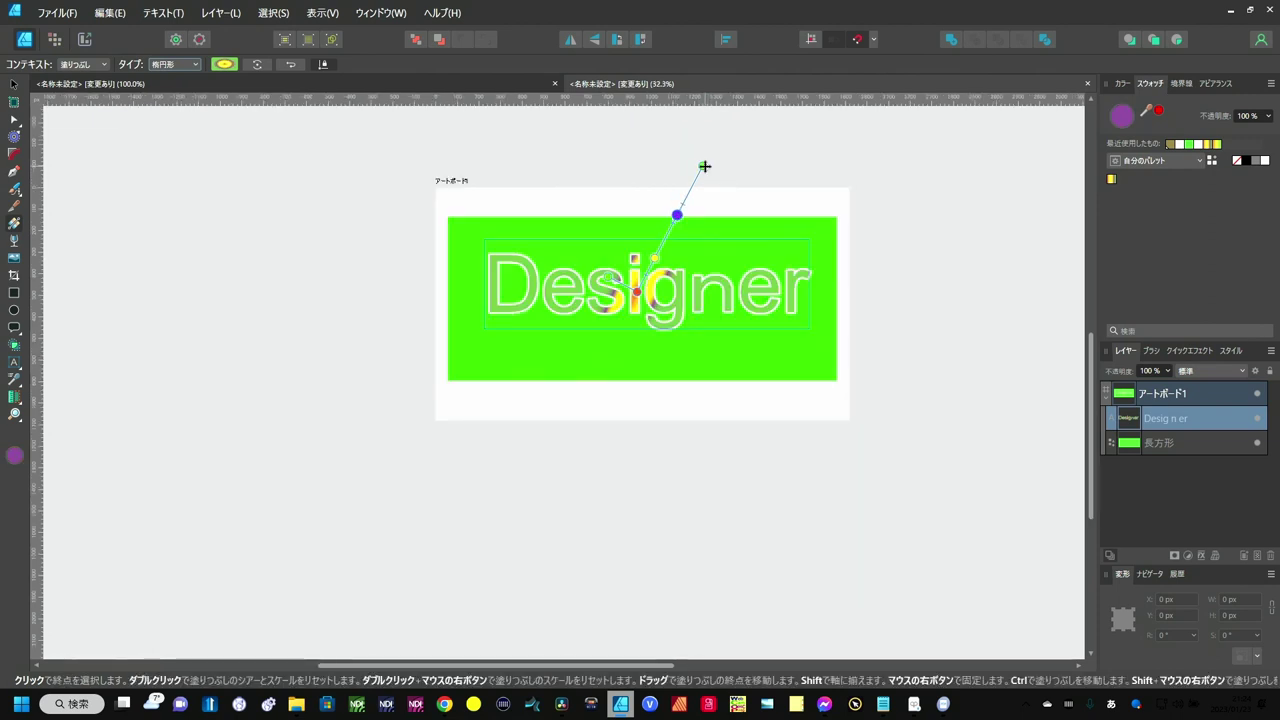
mouse_move(704, 171)
left_mouse_down()
mouse_move(699, 248)
mouse_move(783, 272)
mouse_move(813, 250)
left_mouse_up()
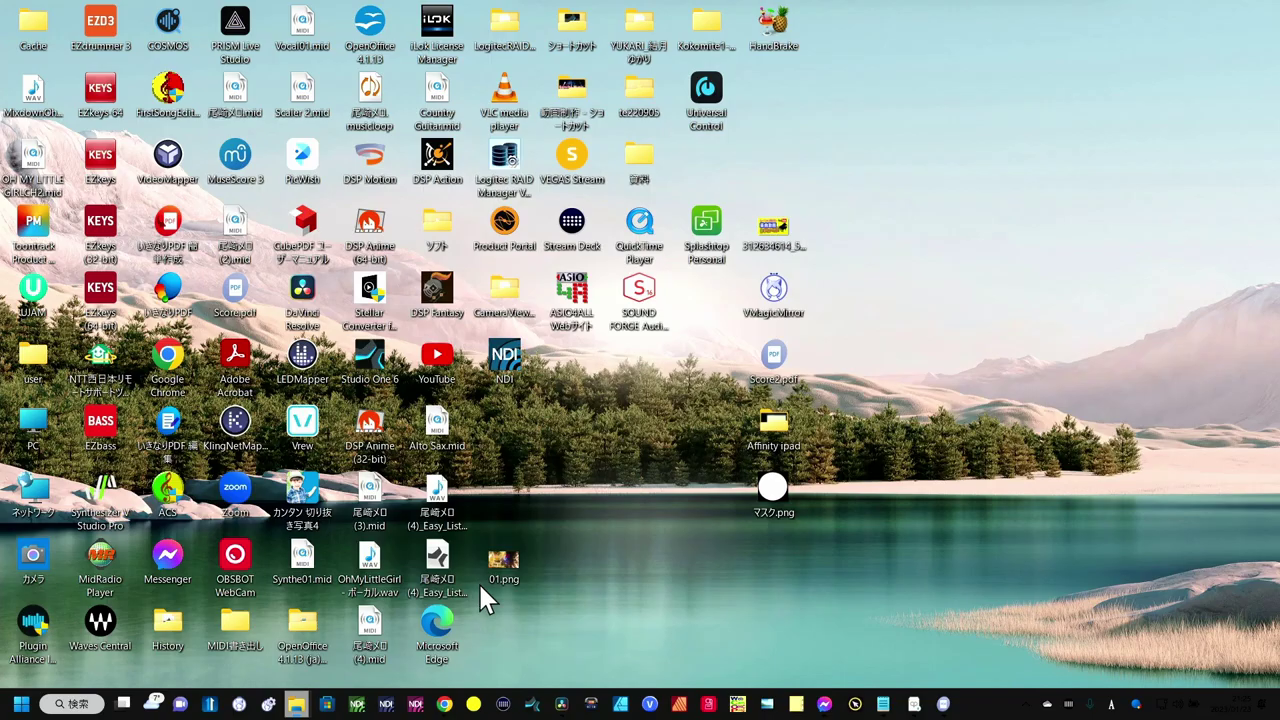
Relaunch Affinity Designer 2 from its taskbar icon
left_click(622, 695)
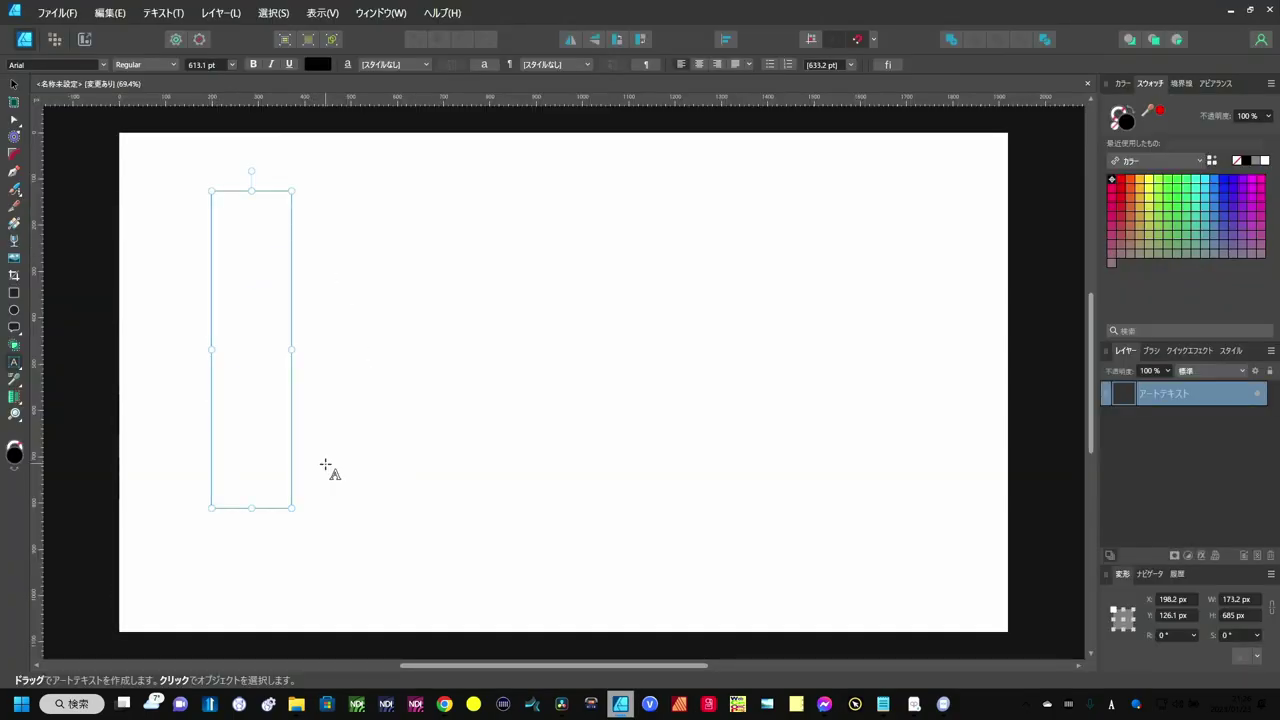
Type ABCD as artistic text and fill it with the 自分のパレット gradient swatch
type("ABCD")
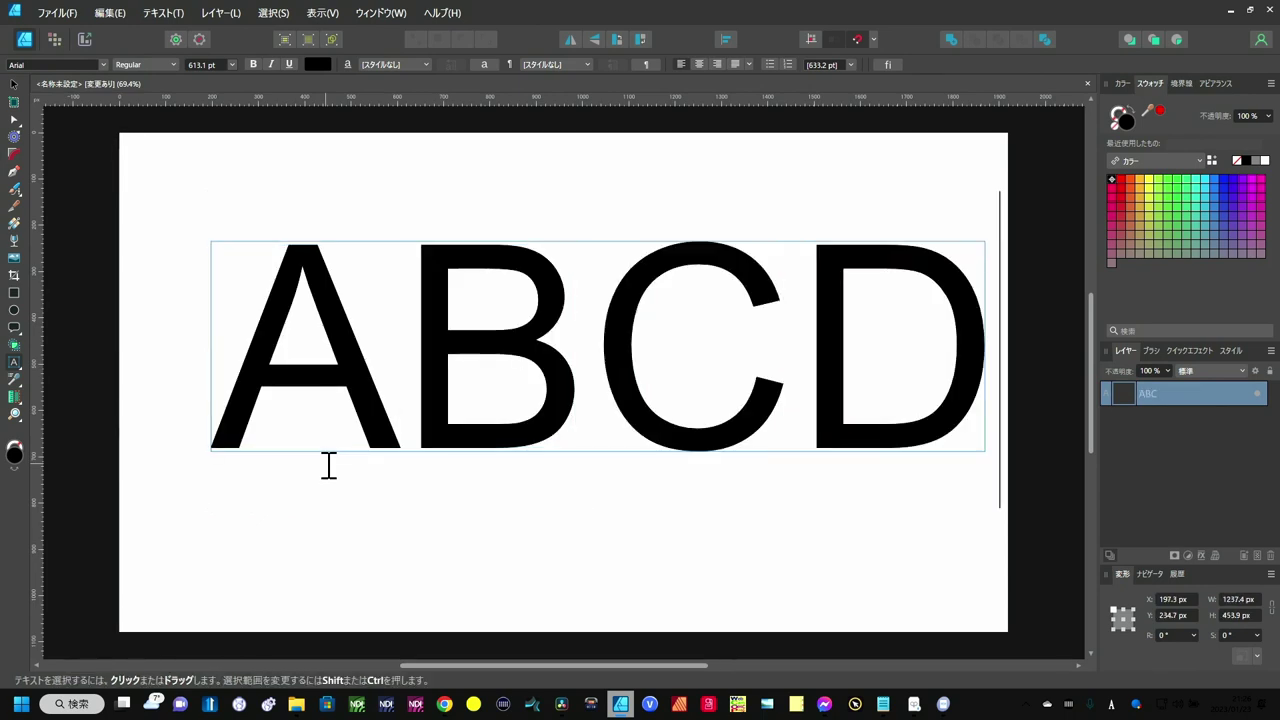
key("Escape")
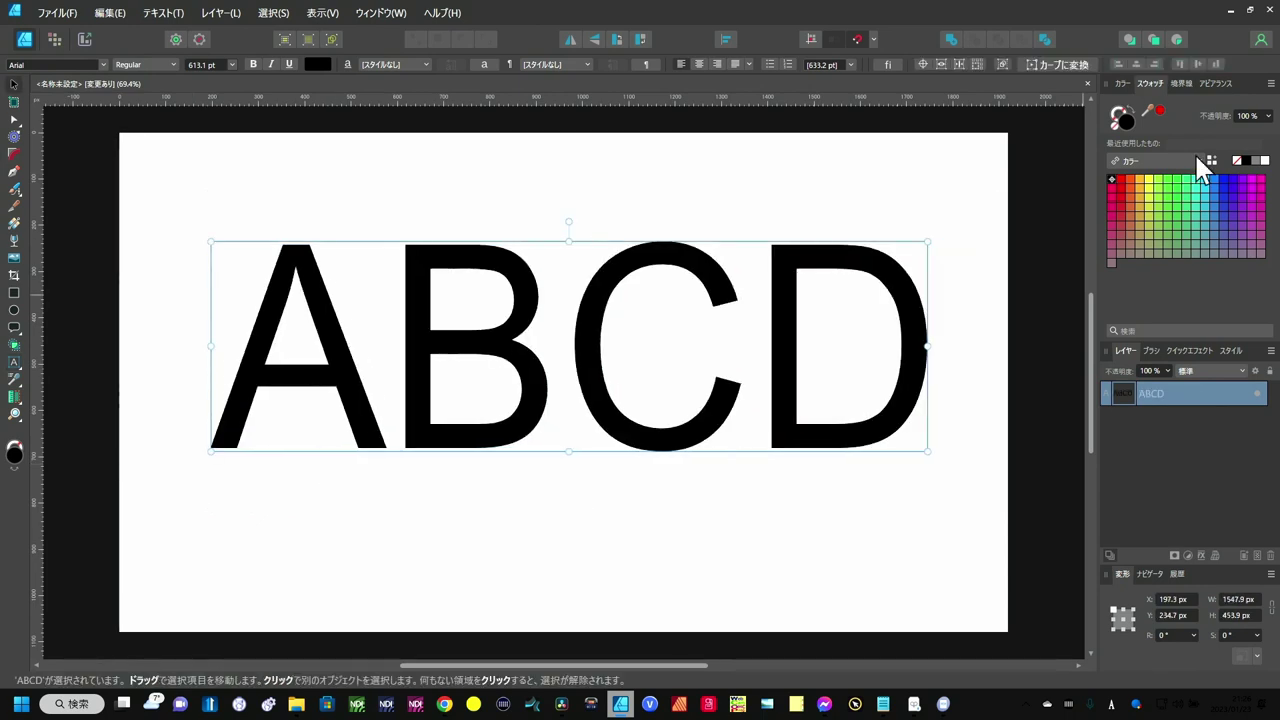
left_click(1200, 160)
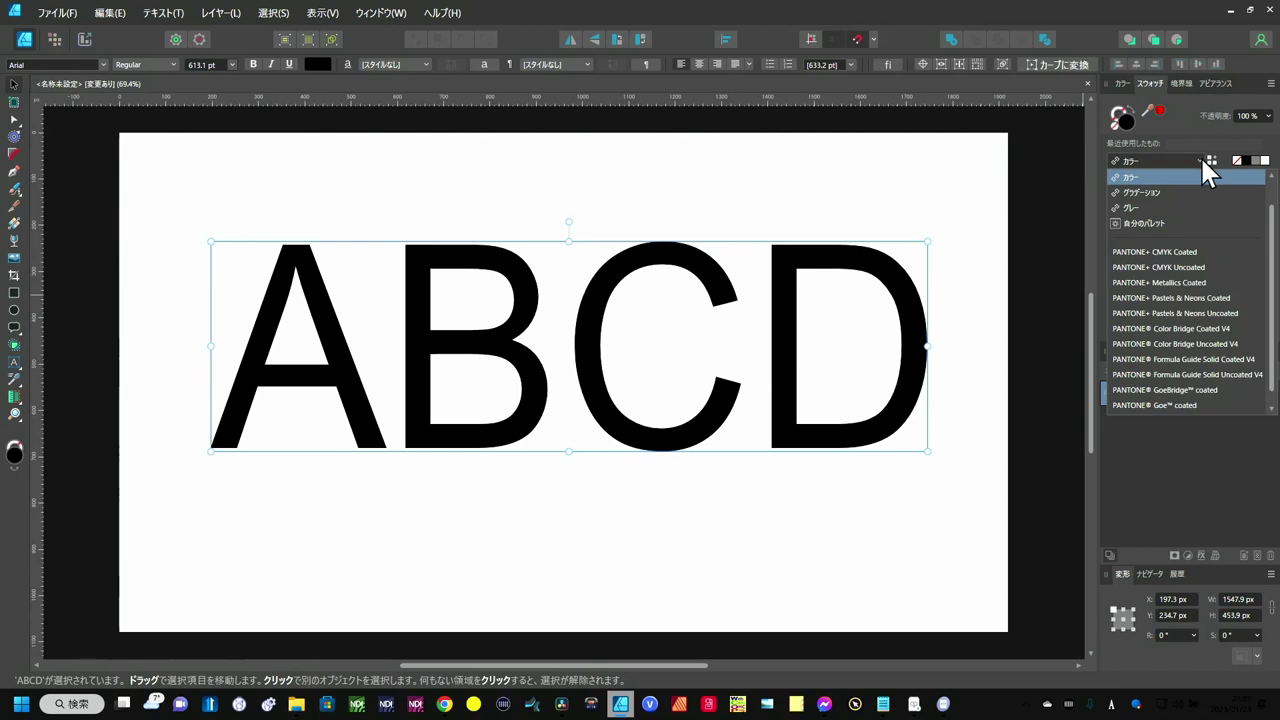
left_click(1162, 224)
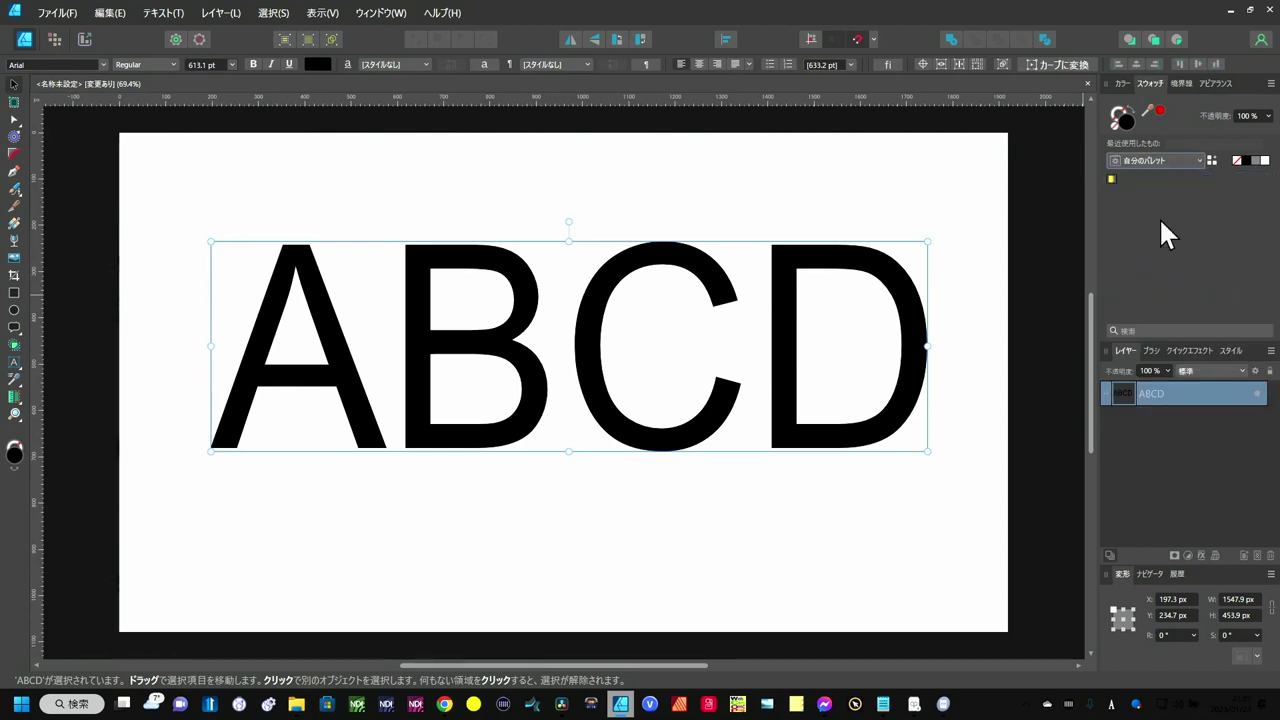
left_click(1111, 180)
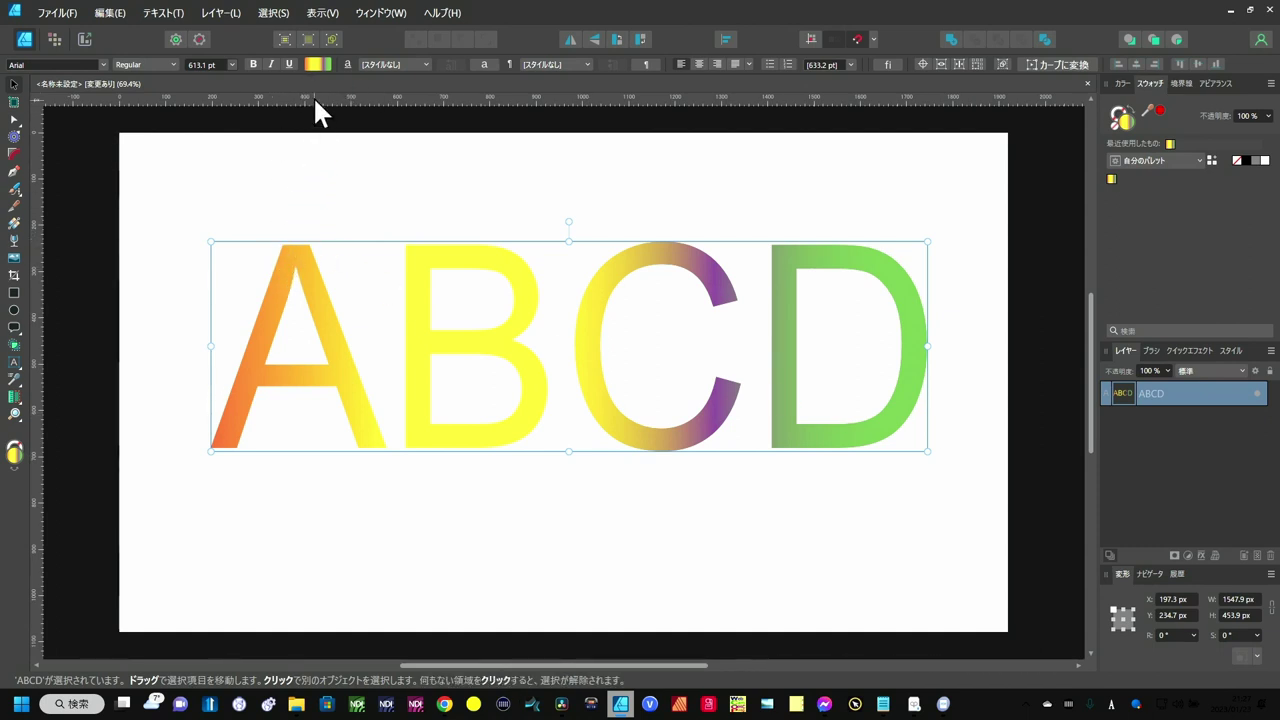
Move the ABCD gradient's purple stop left to 61% so purple crosses the C
left_click(316, 64)
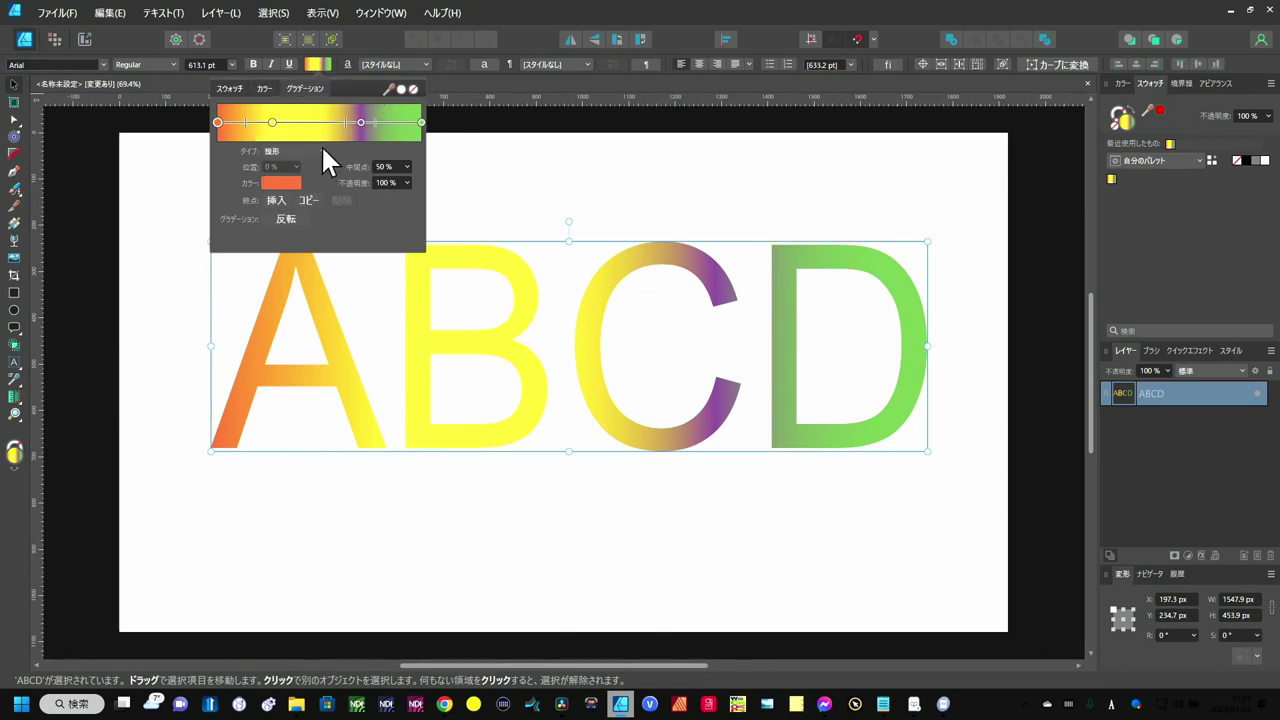
left_click_drag(361, 121, 342, 125)
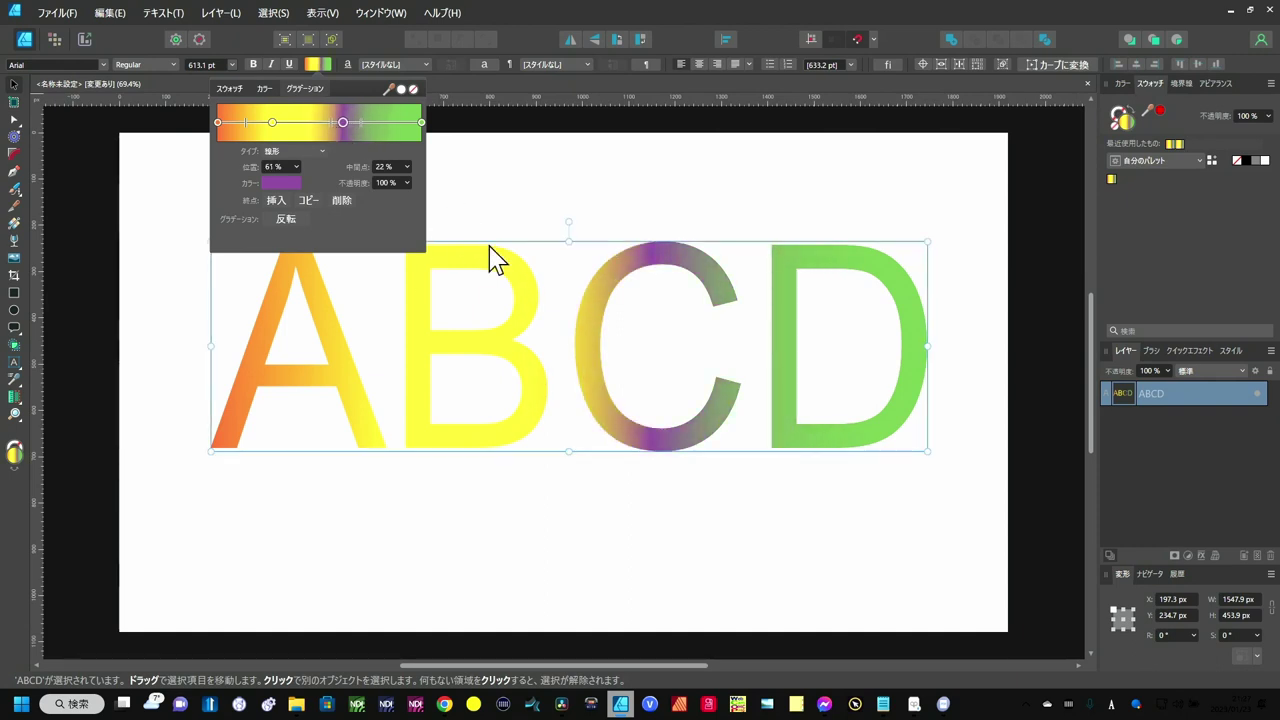
double_click(563, 300)
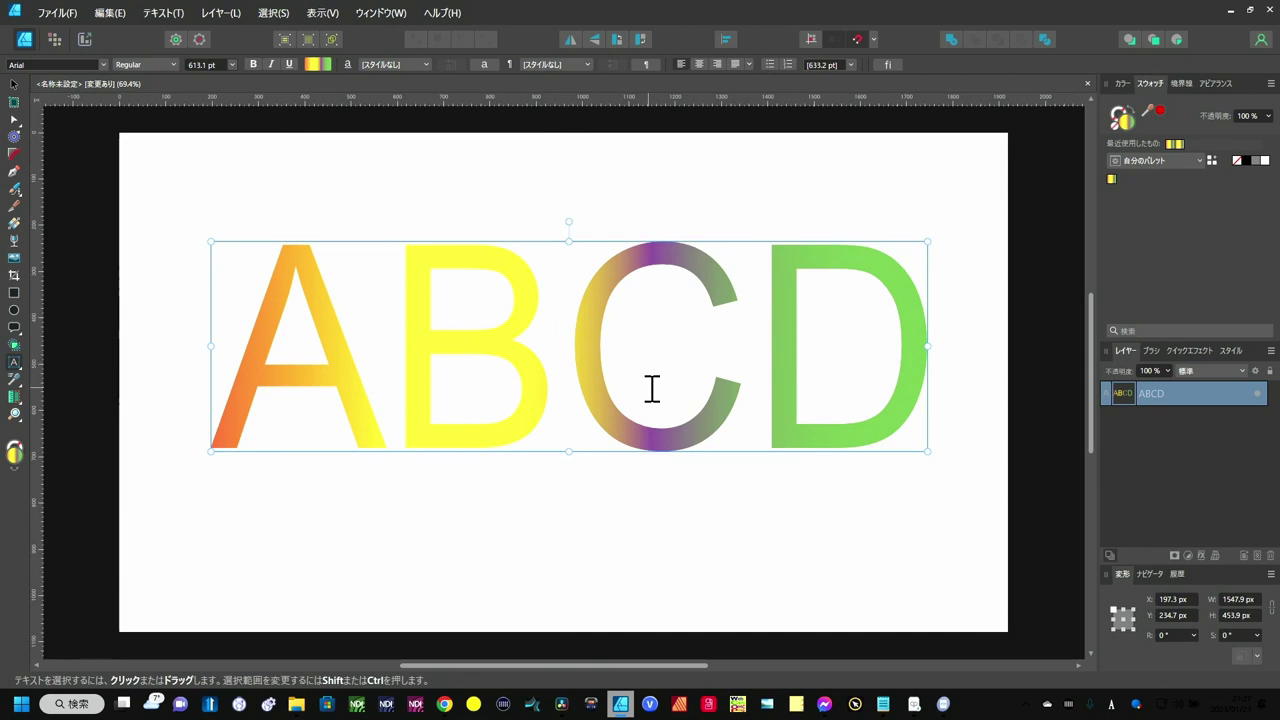
left_click(14, 84)
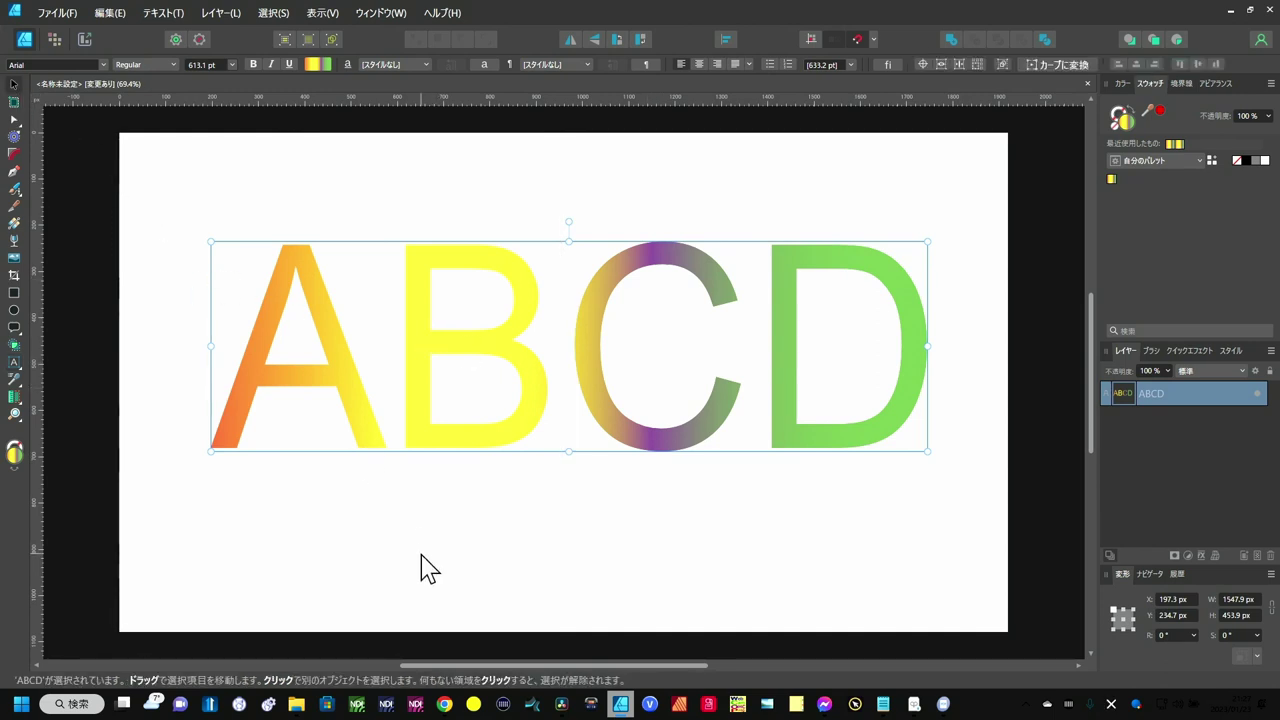